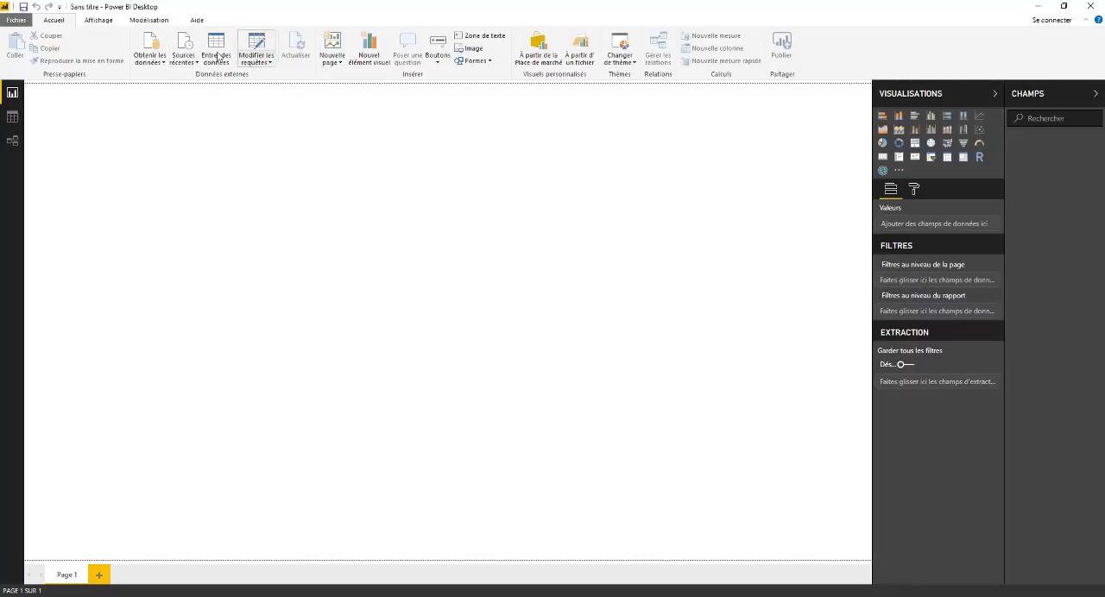
Step: Connect to the Excel workbook Base RH - Liste des Salariés.xlsx as the data source
click(149, 63)
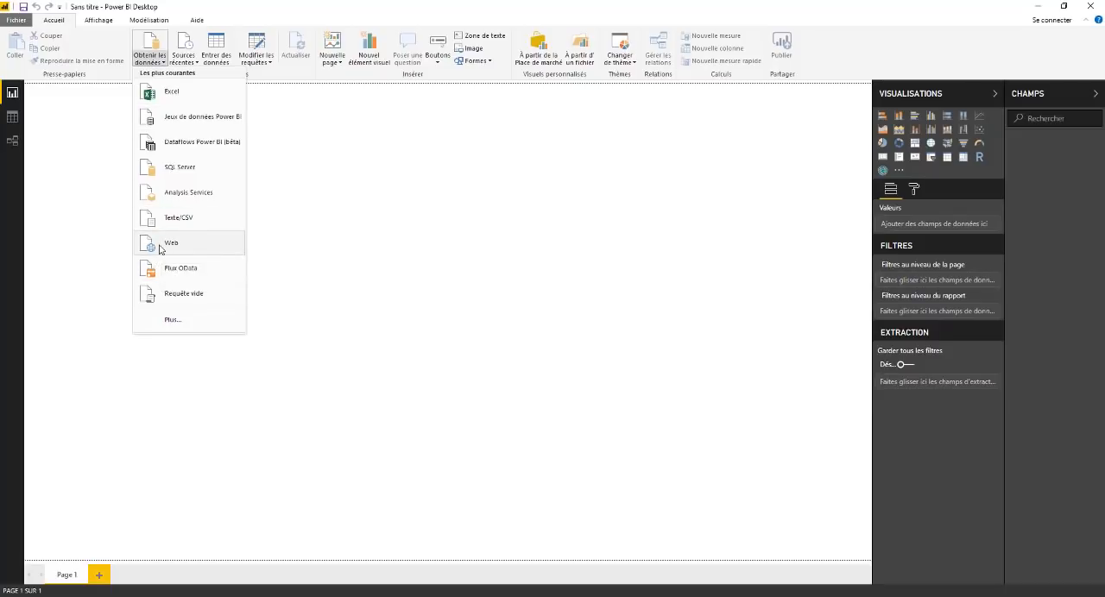
click(150, 93)
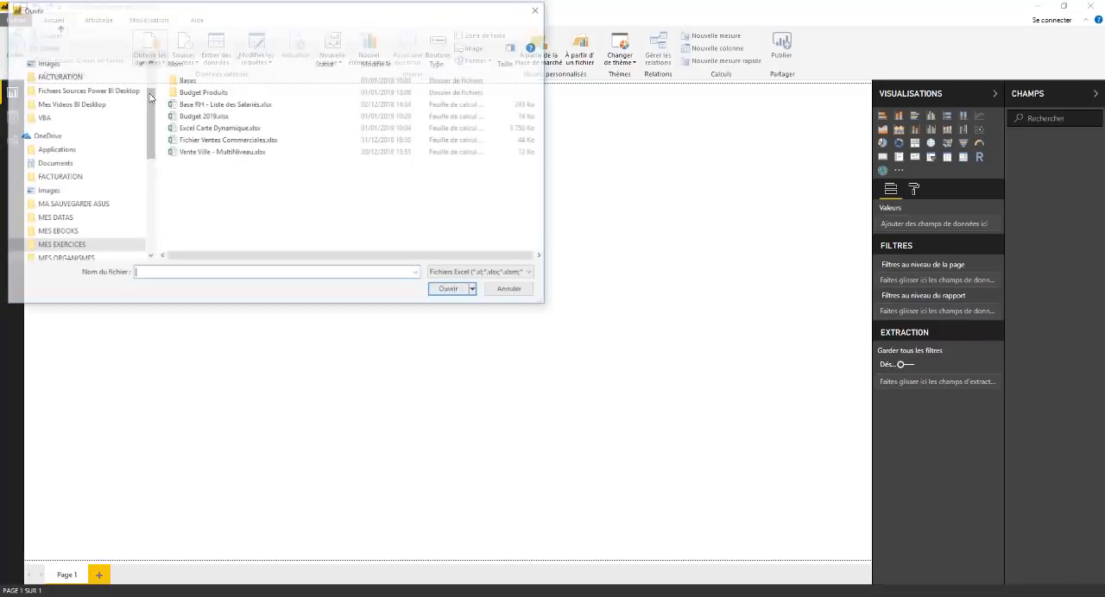
drag(223, 10, 341, 108)
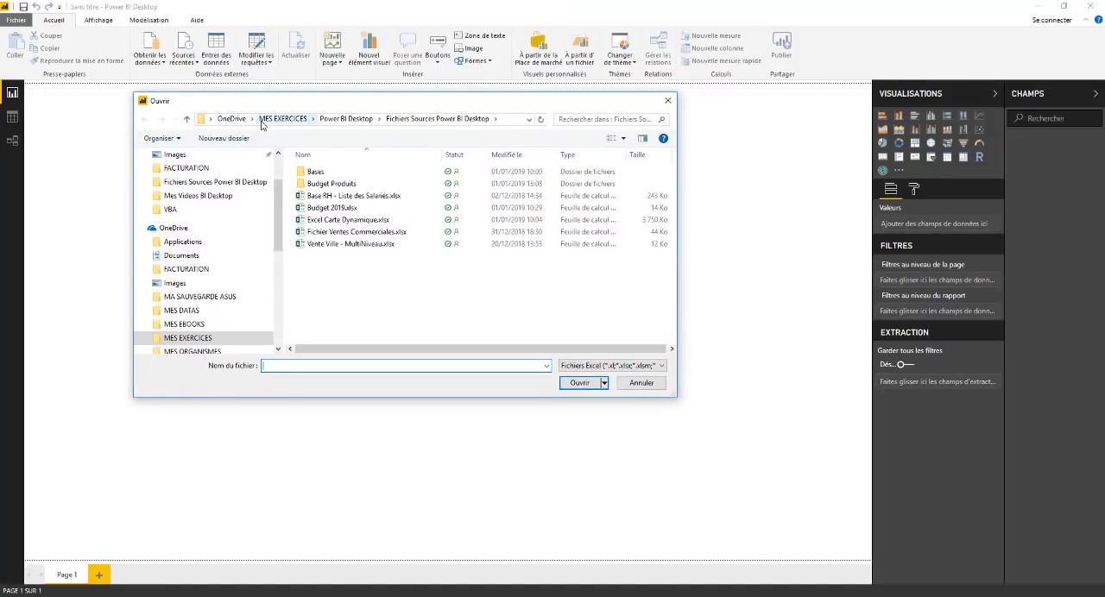
click(325, 198)
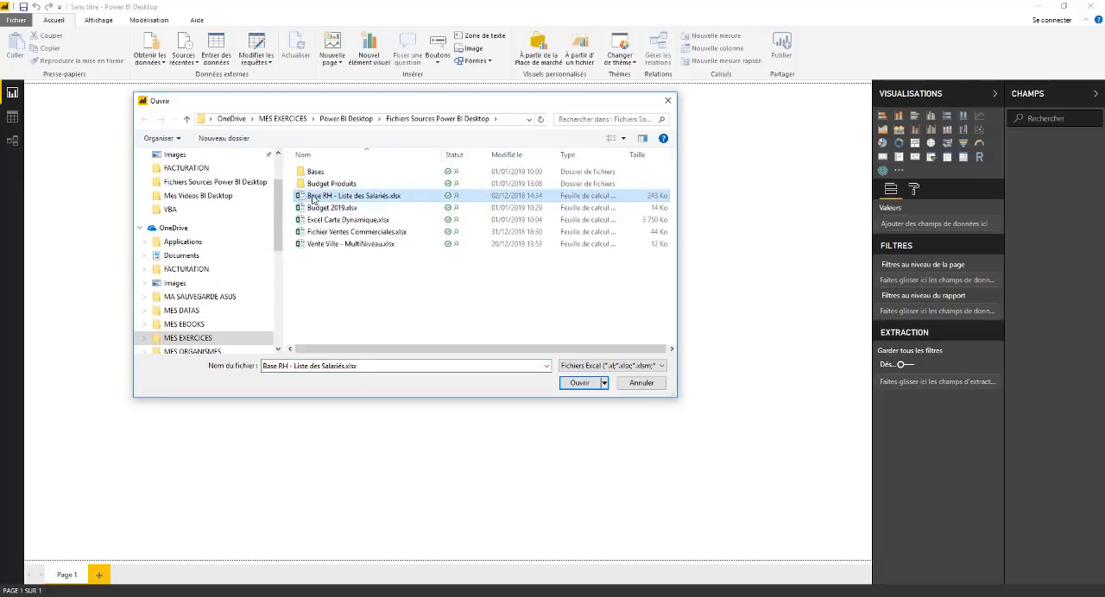
click(576, 385)
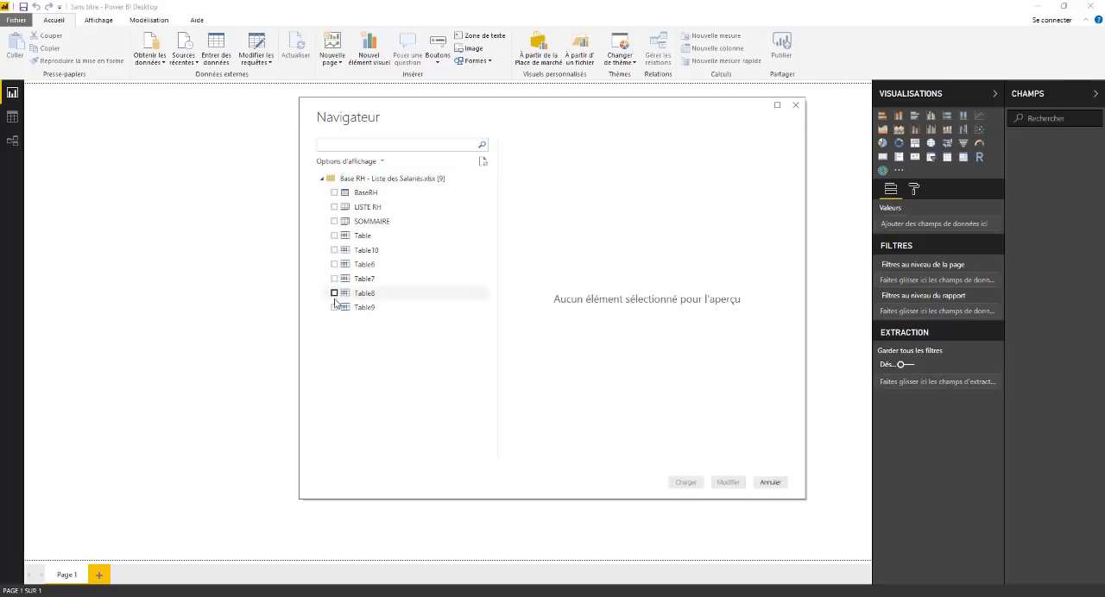
Step: Select the BaseRH table for import and widen the navigator window to show more of its preview columns
click(334, 193)
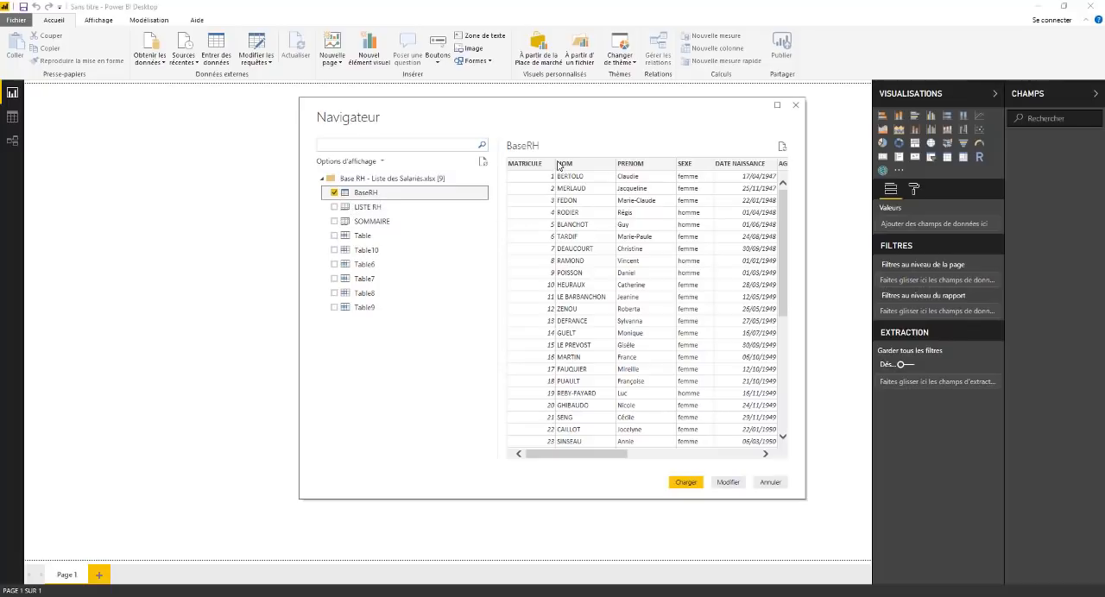
drag(581, 456, 615, 458)
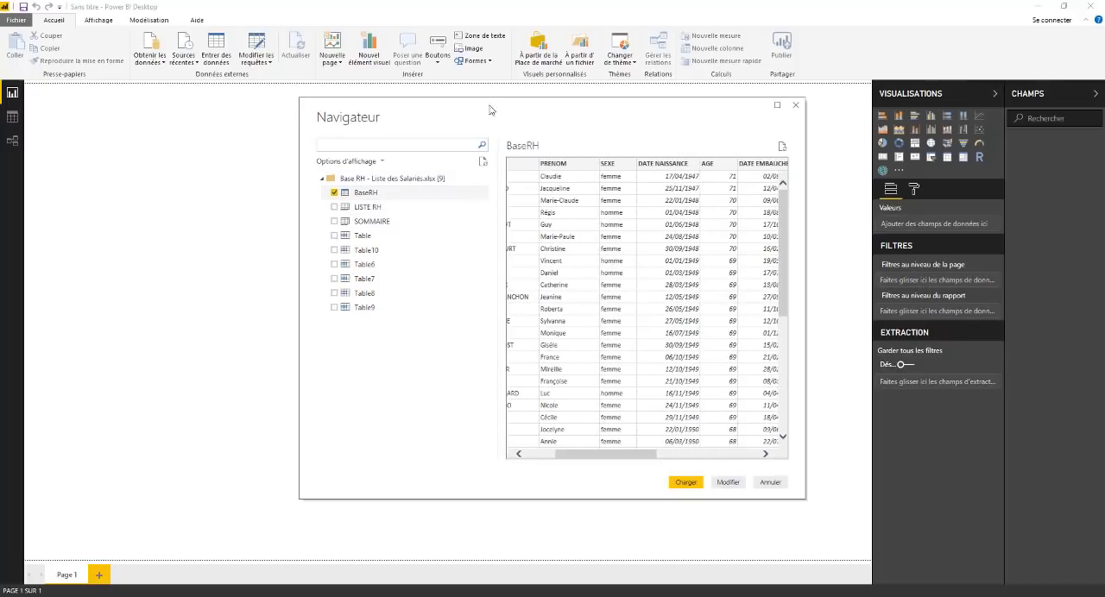
drag(493, 106, 323, 110)
drag(637, 300, 815, 304)
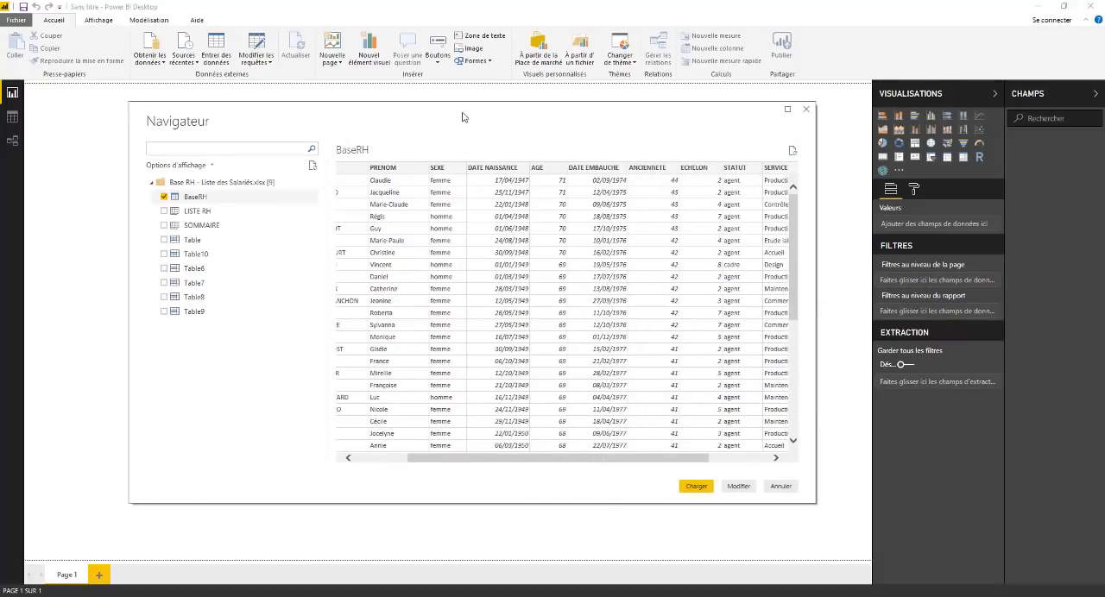
drag(458, 111, 417, 107)
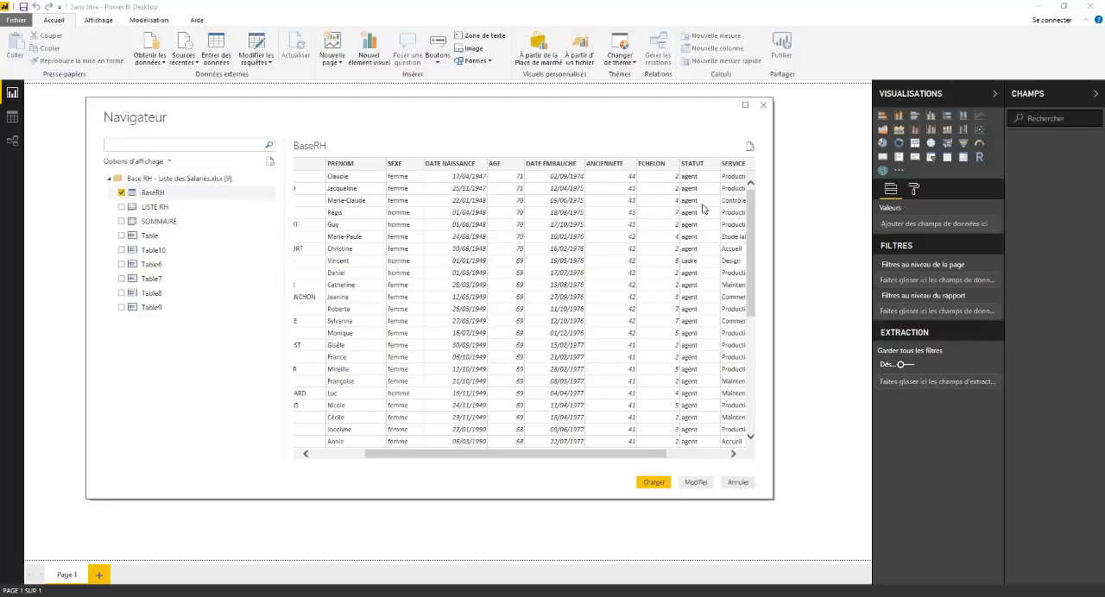
Step: Look through the rows and columns of the BaseRH preview, check the display options and preview Table7
drag(513, 455, 414, 459)
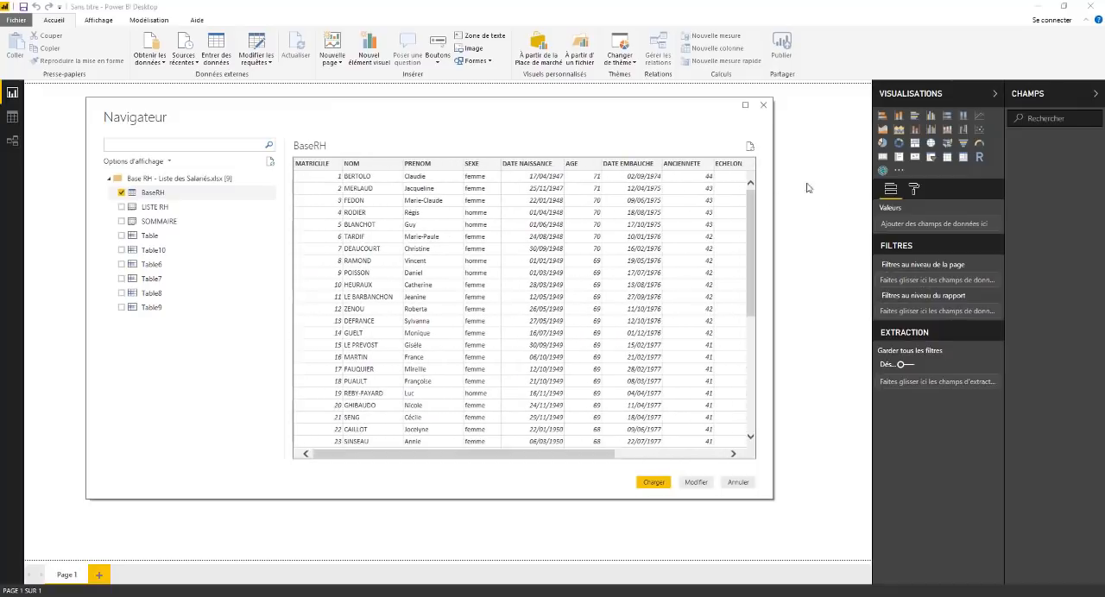
drag(755, 215, 759, 355)
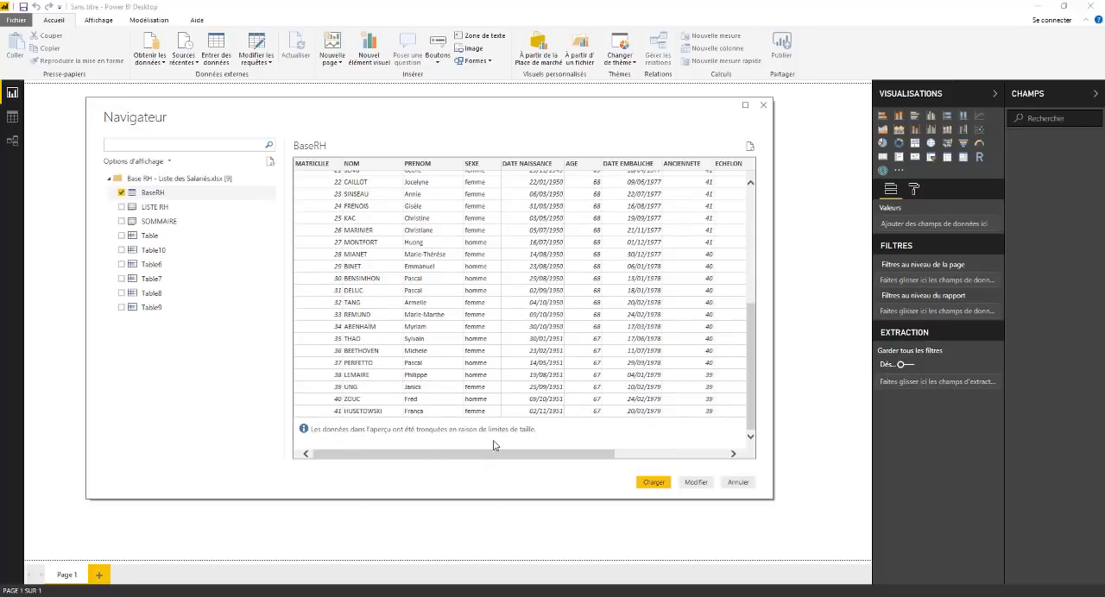
drag(753, 341, 753, 216)
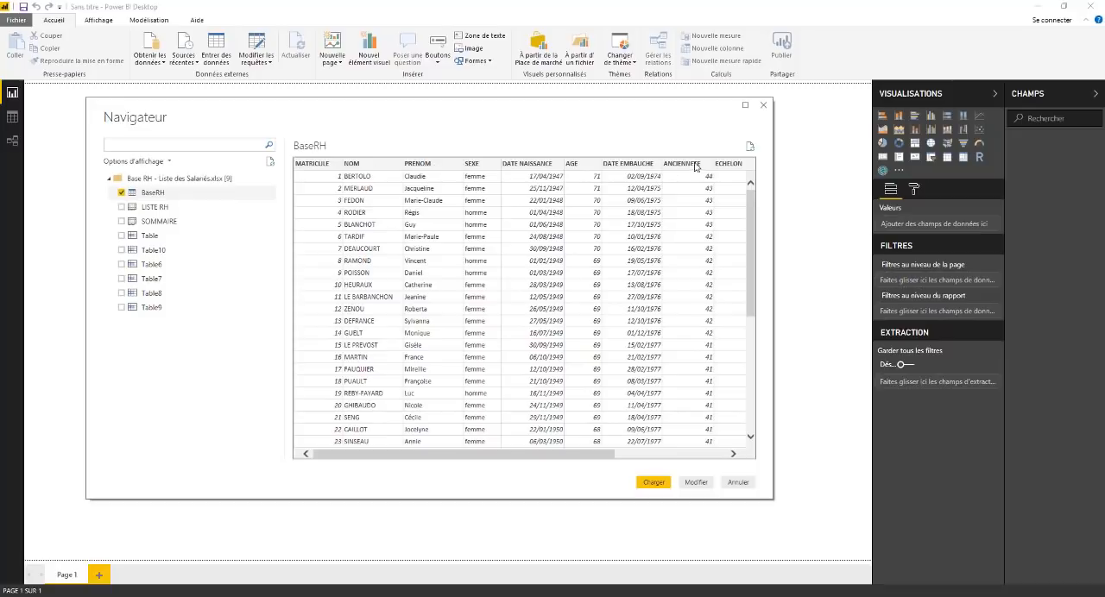
mouse_move(451, 458)
mouse_down()
mouse_move(598, 471)
mouse_move(458, 458)
mouse_up()
drag(752, 226, 749, 356)
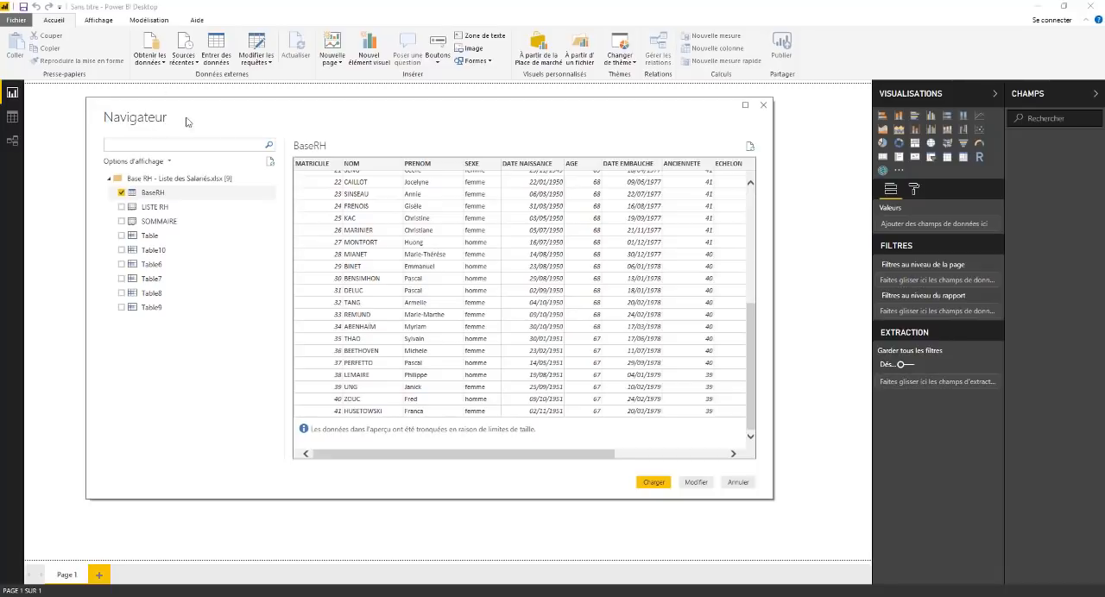
click(169, 162)
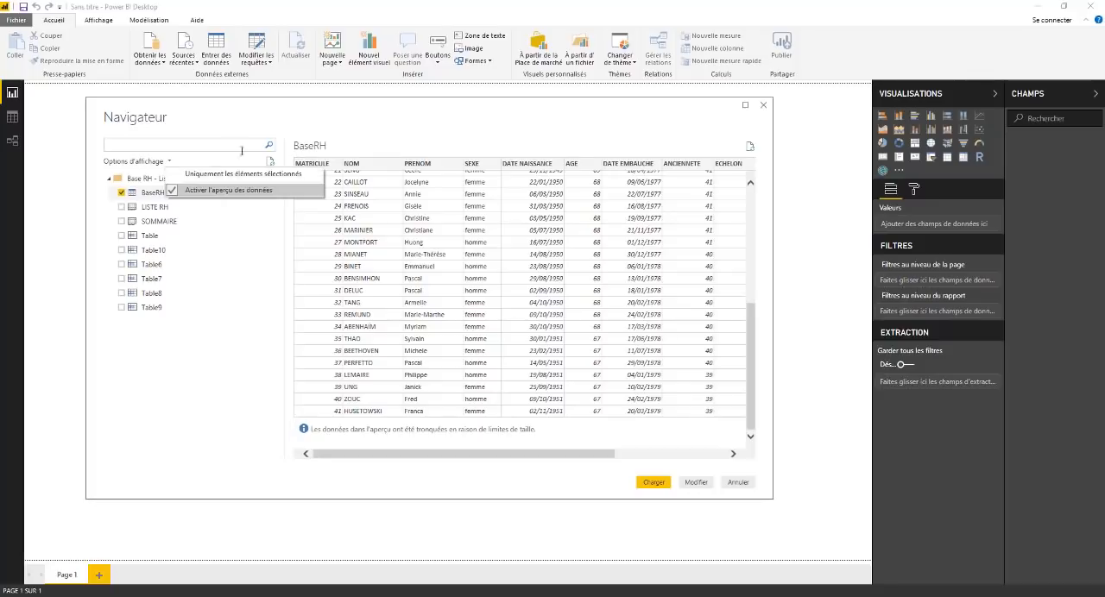
click(240, 278)
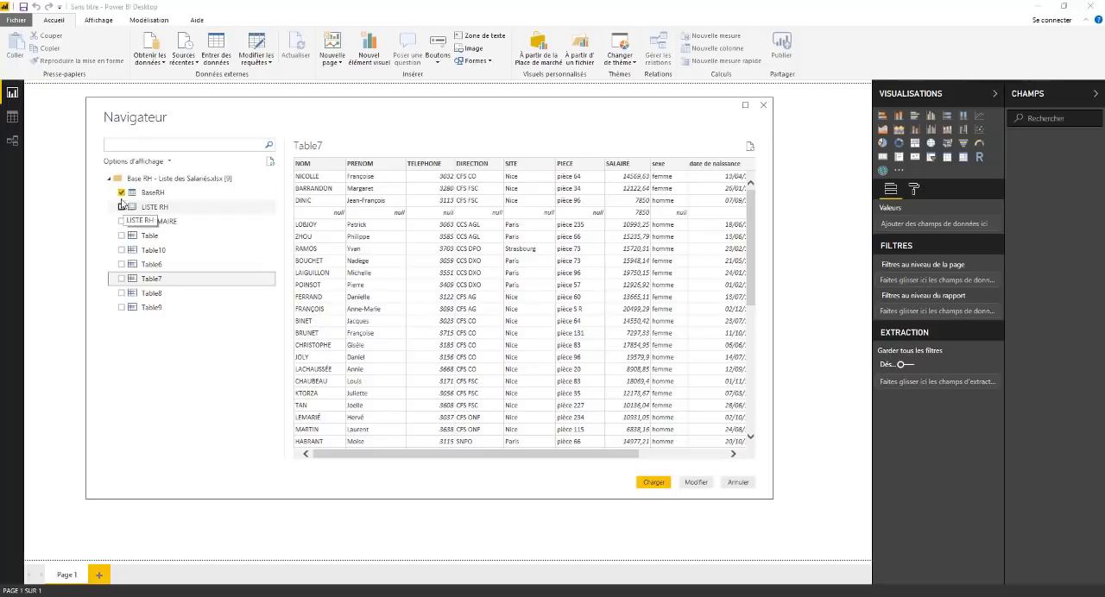
Step: Return to the BaseRH table, keep it as the only selected table and open it for editing in Power Query
click(120, 197)
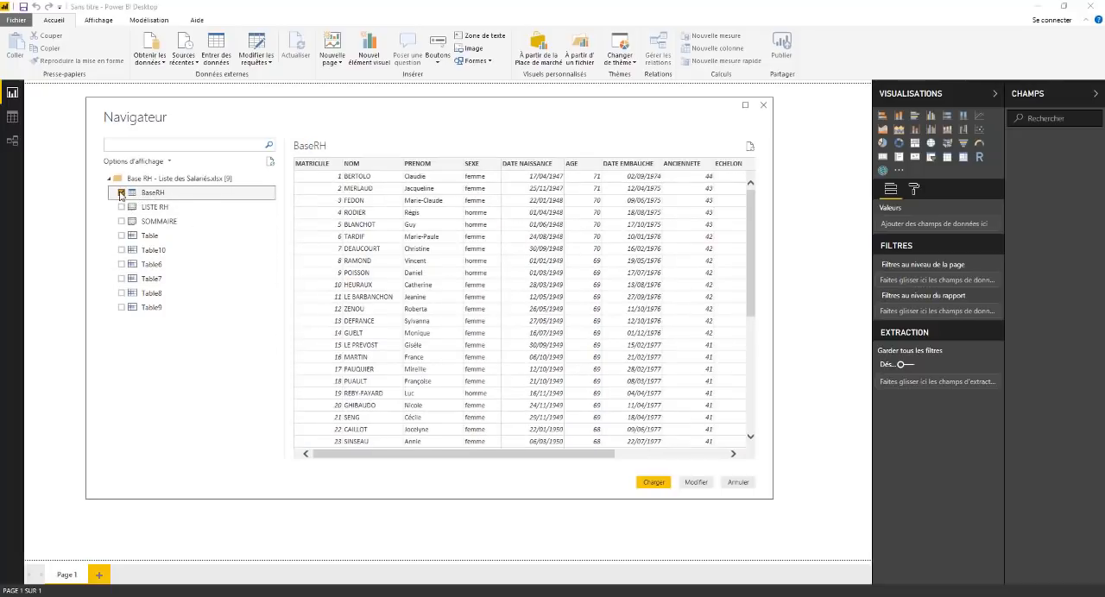
click(121, 192)
drag(356, 114, 343, 110)
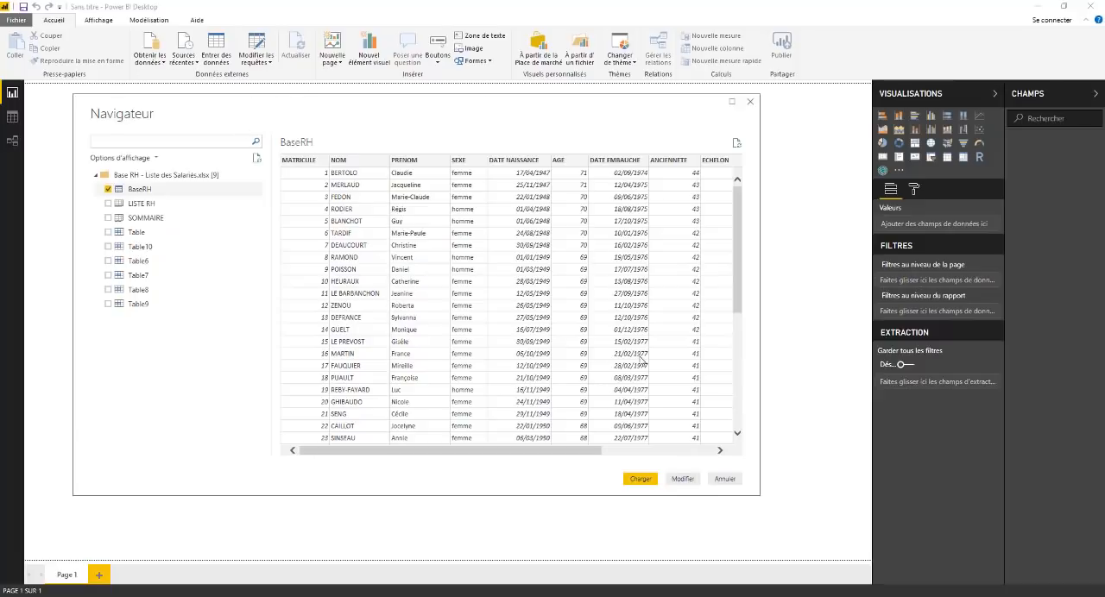
click(682, 479)
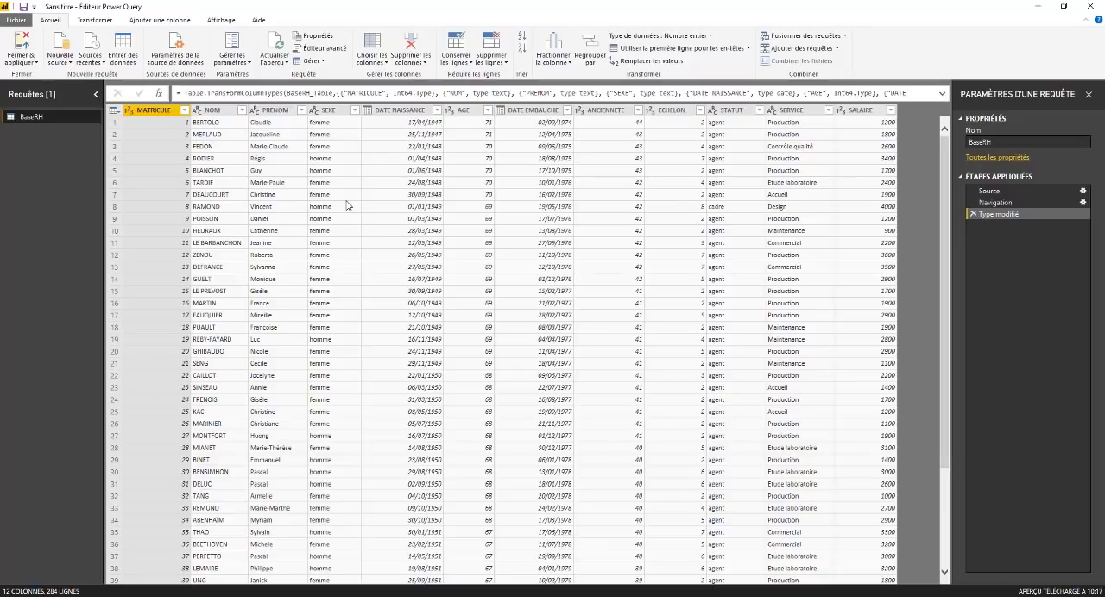
Step: Switch to Excel, launch the Power Query Editor from a new blank workbook to view it, and close it
key(super)
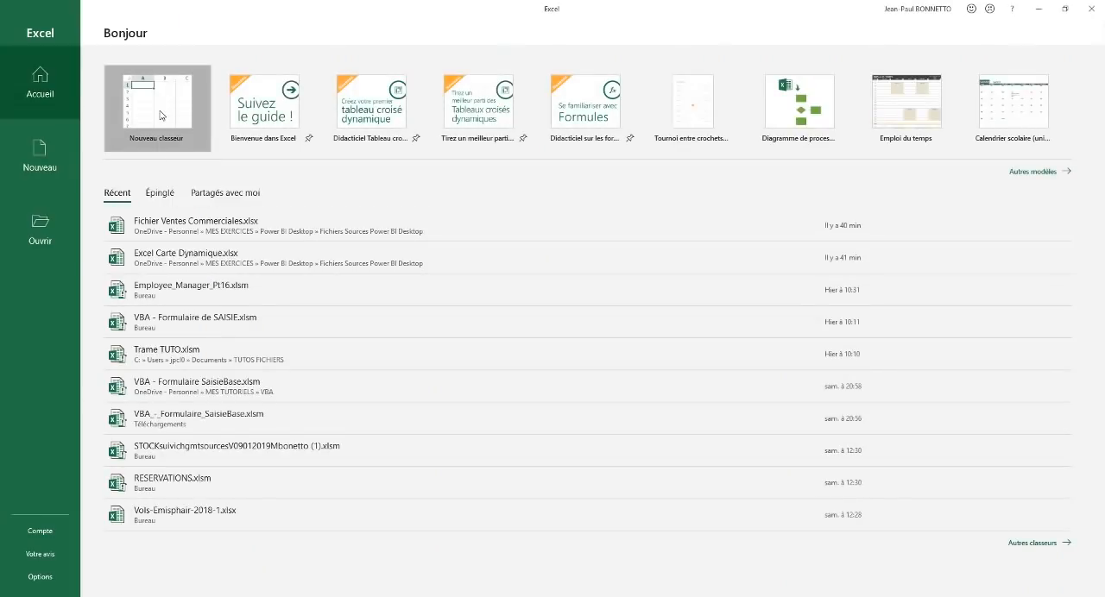
click(159, 115)
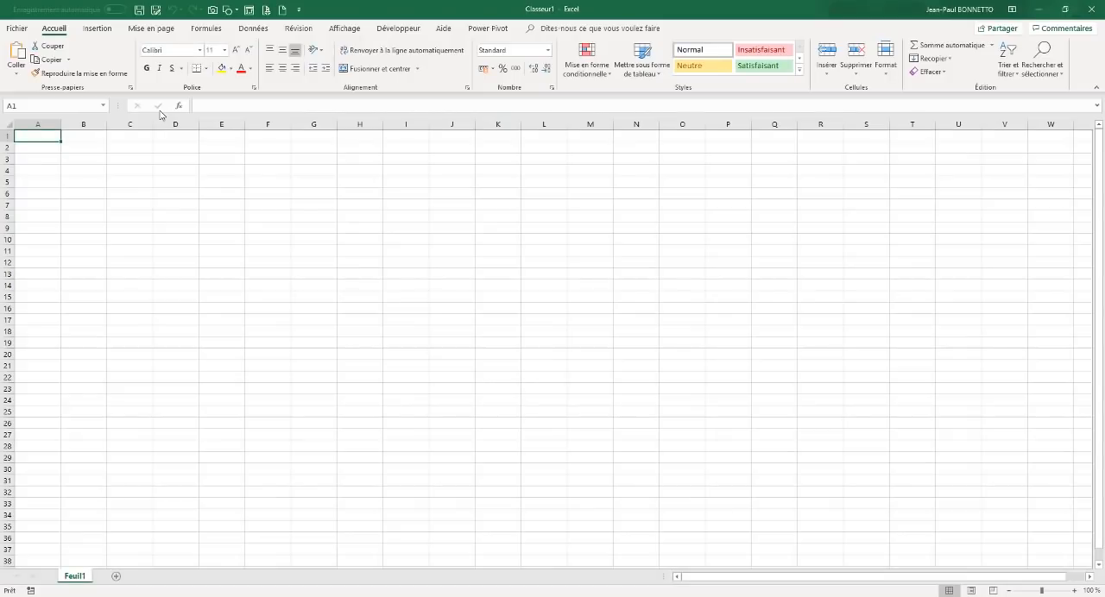
click(254, 28)
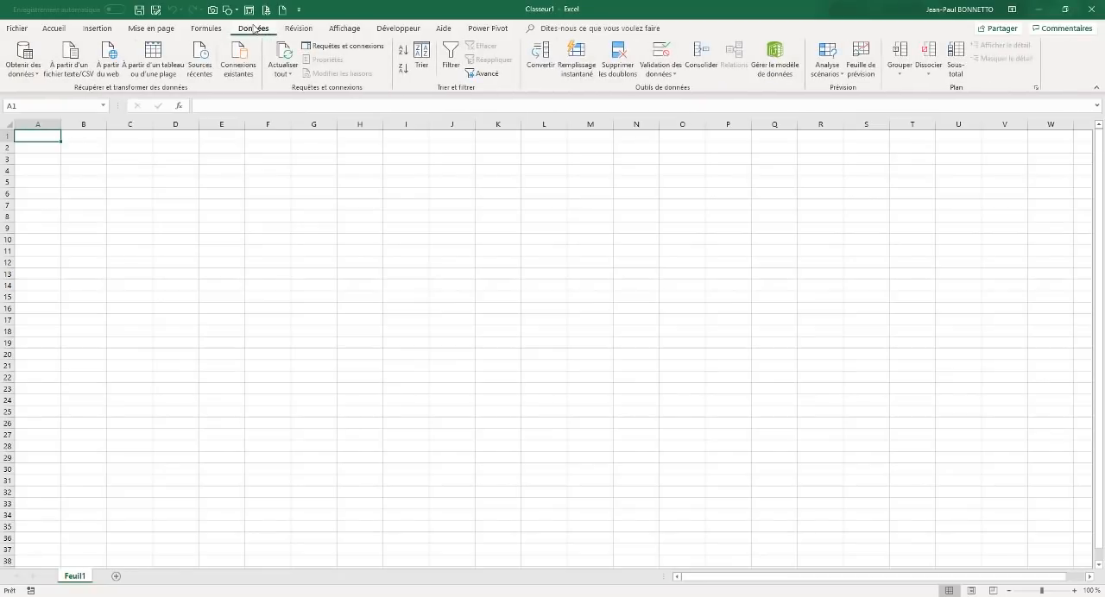
click(15, 74)
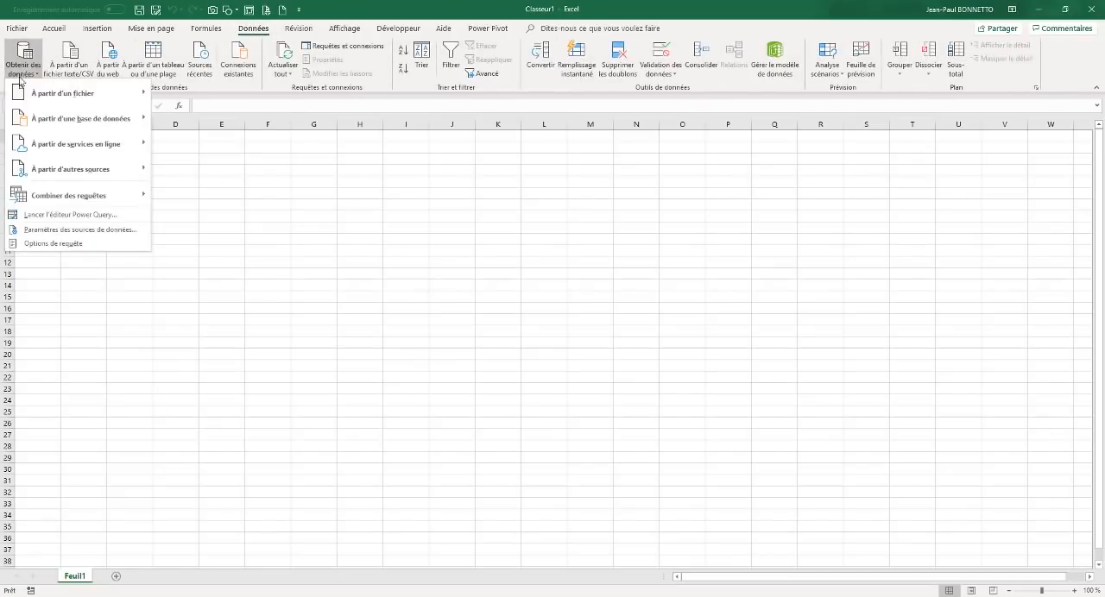
click(60, 217)
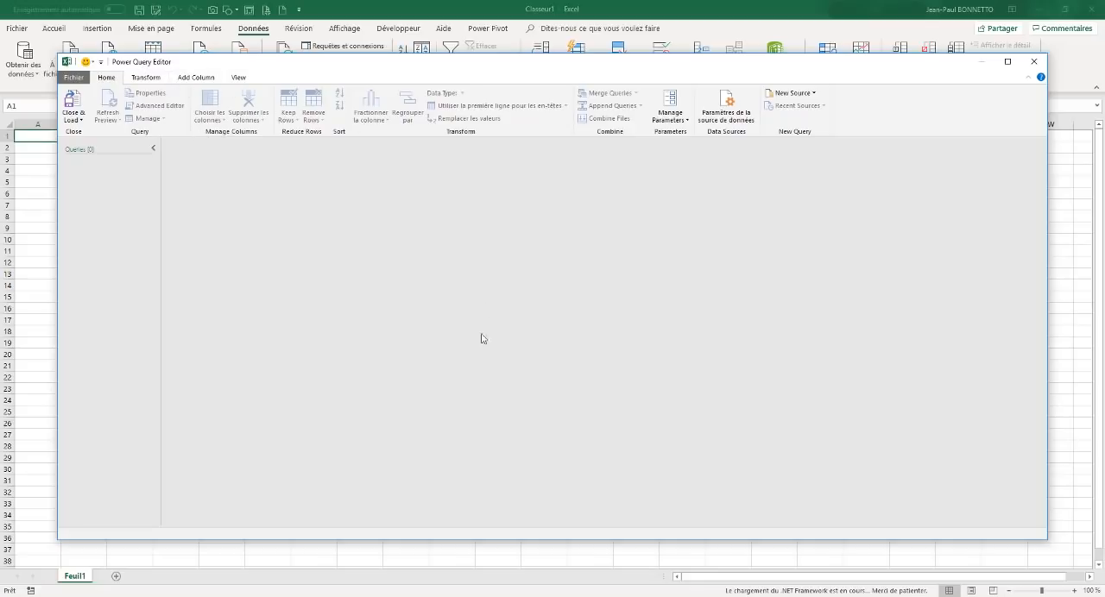
click(1037, 65)
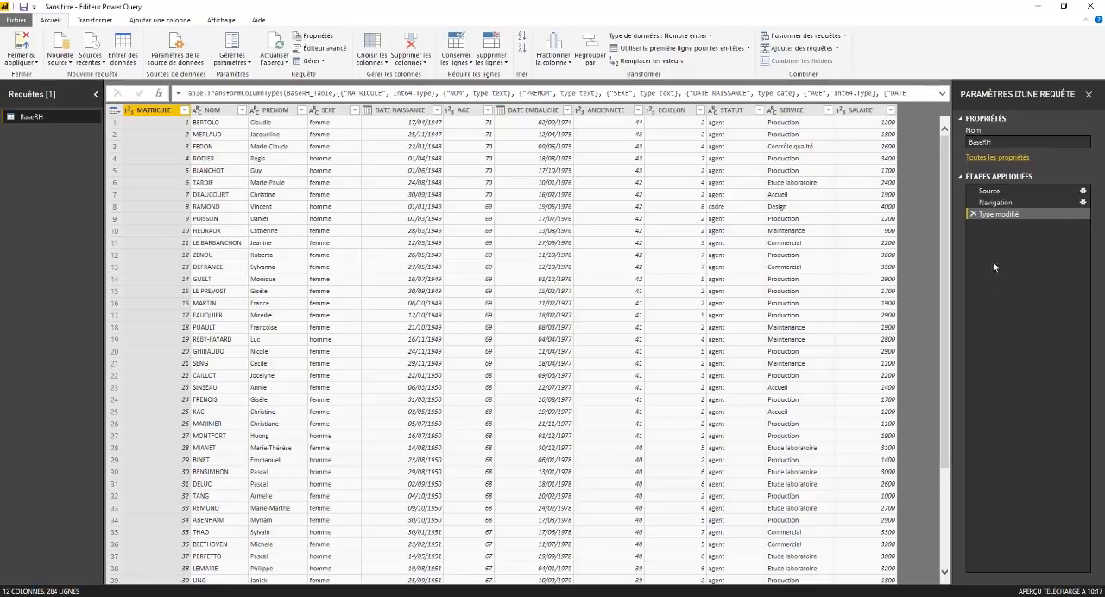
Step: Review the query's name and the editor's transformation, column creation and view commands
click(1005, 142)
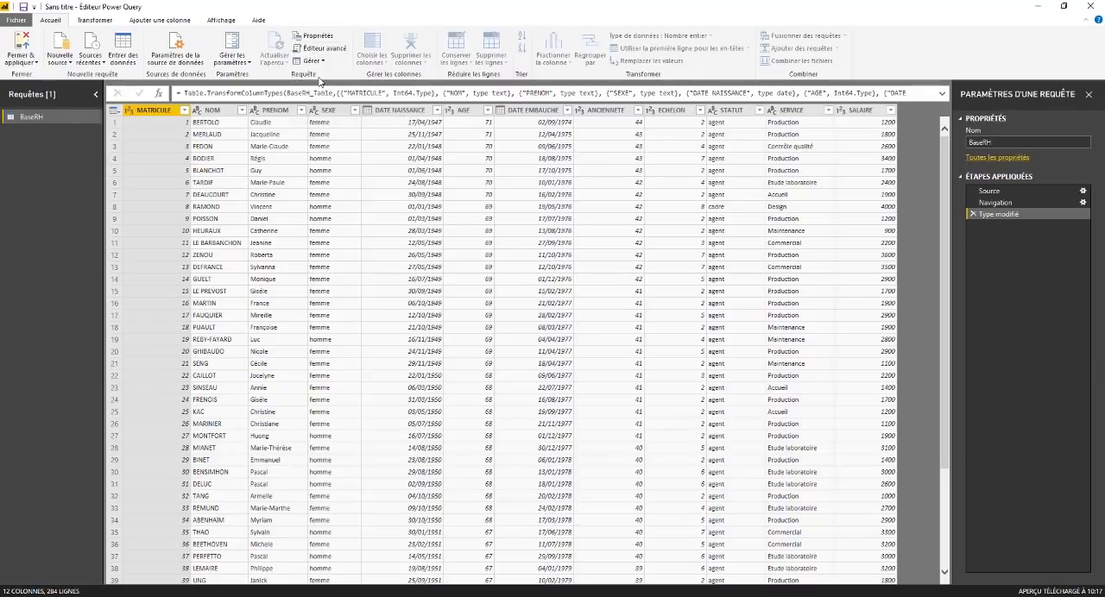
click(97, 20)
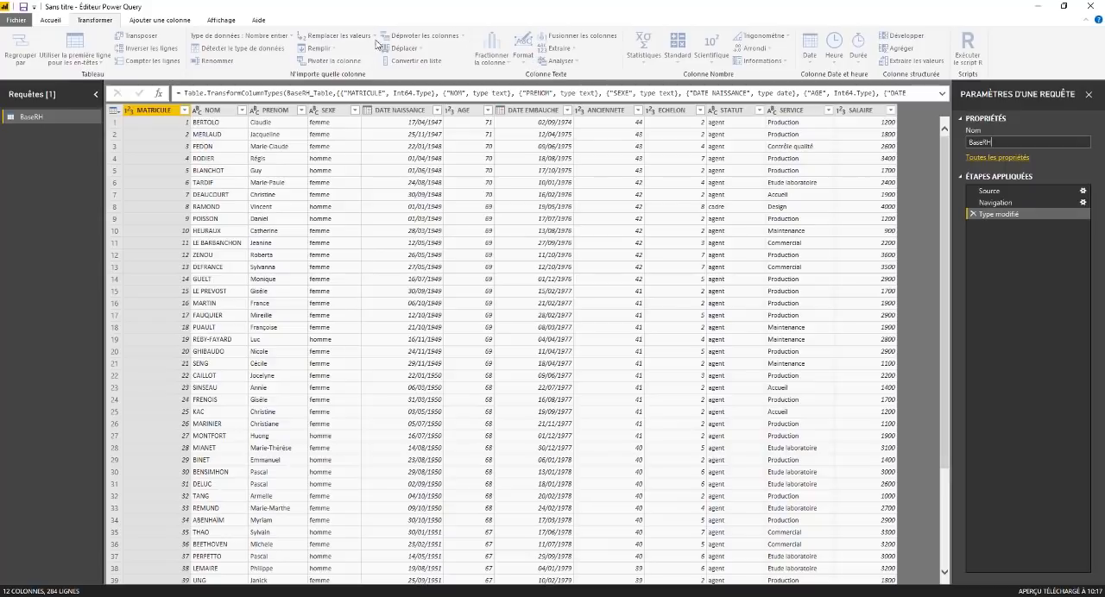
click(164, 23)
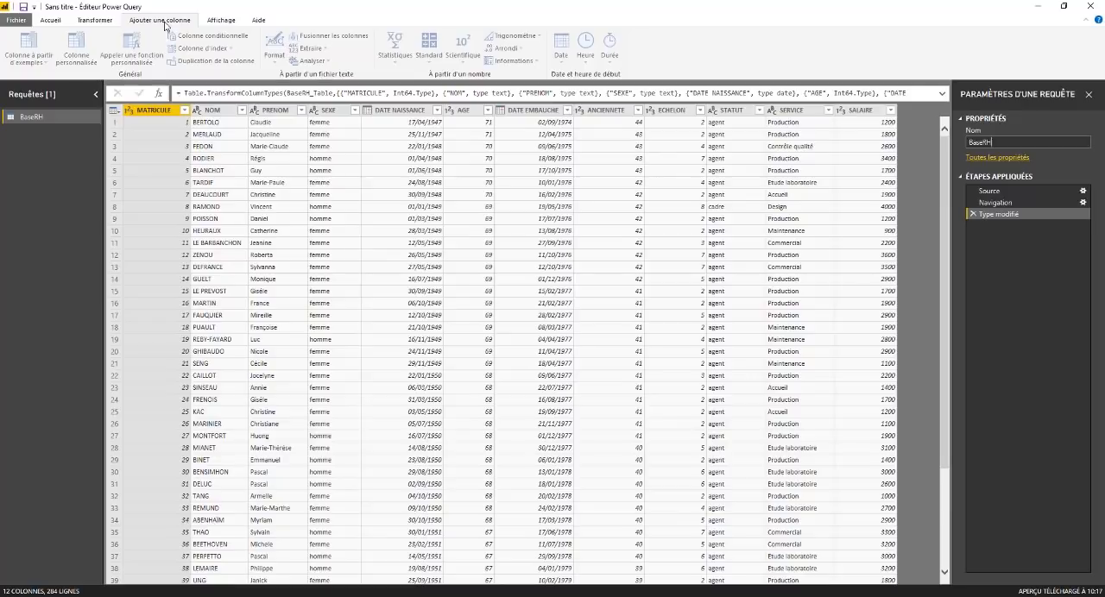
click(221, 20)
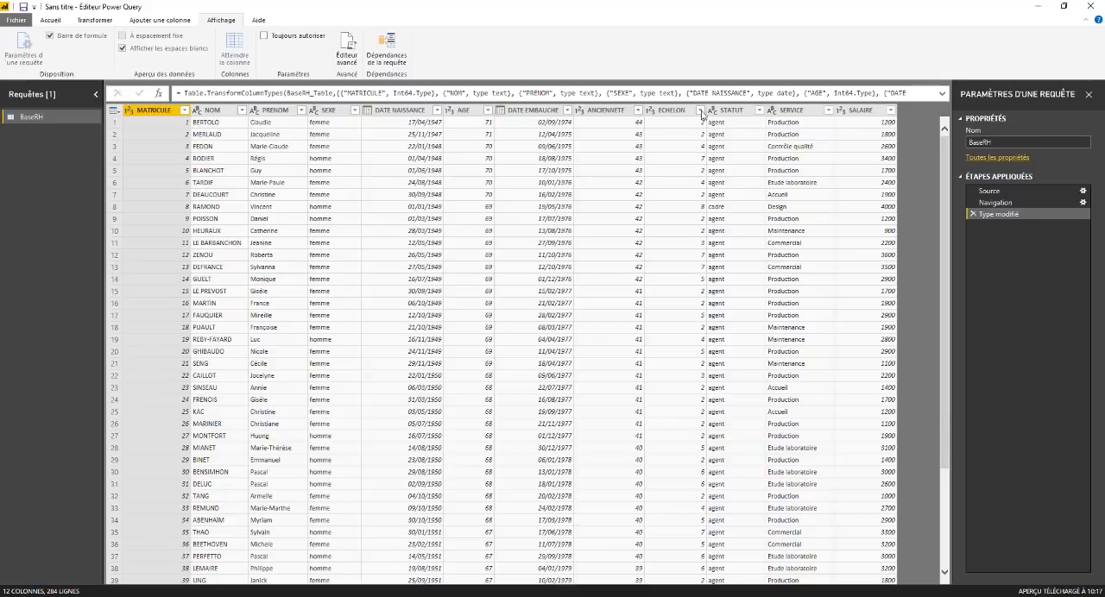
click(51, 20)
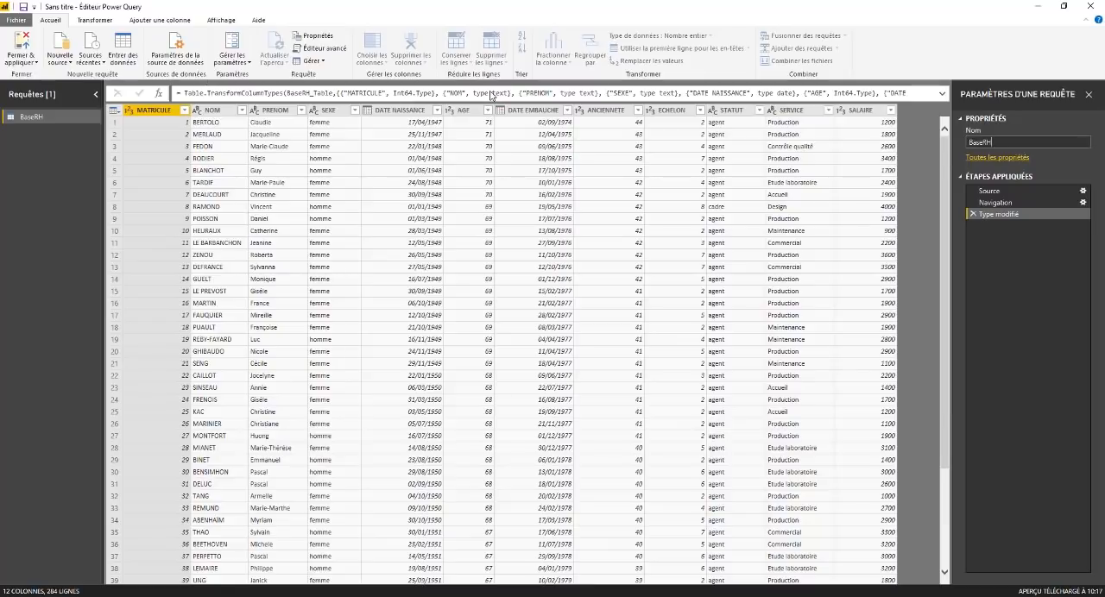
Step: Examine the operations available for the whole BaseRH table, and select the NOM column
click(1007, 214)
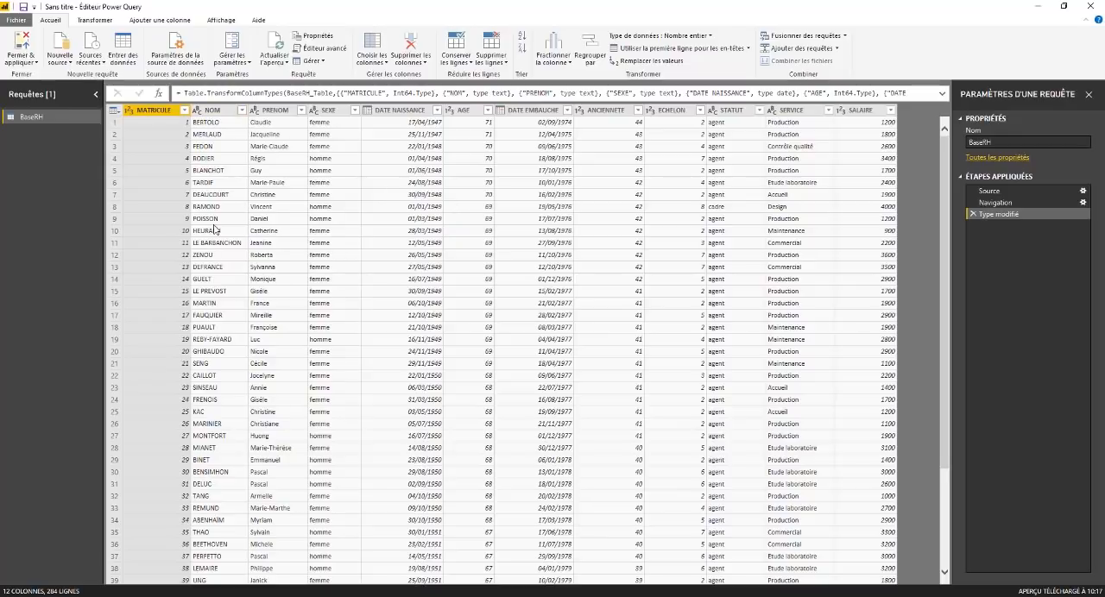
click(116, 113)
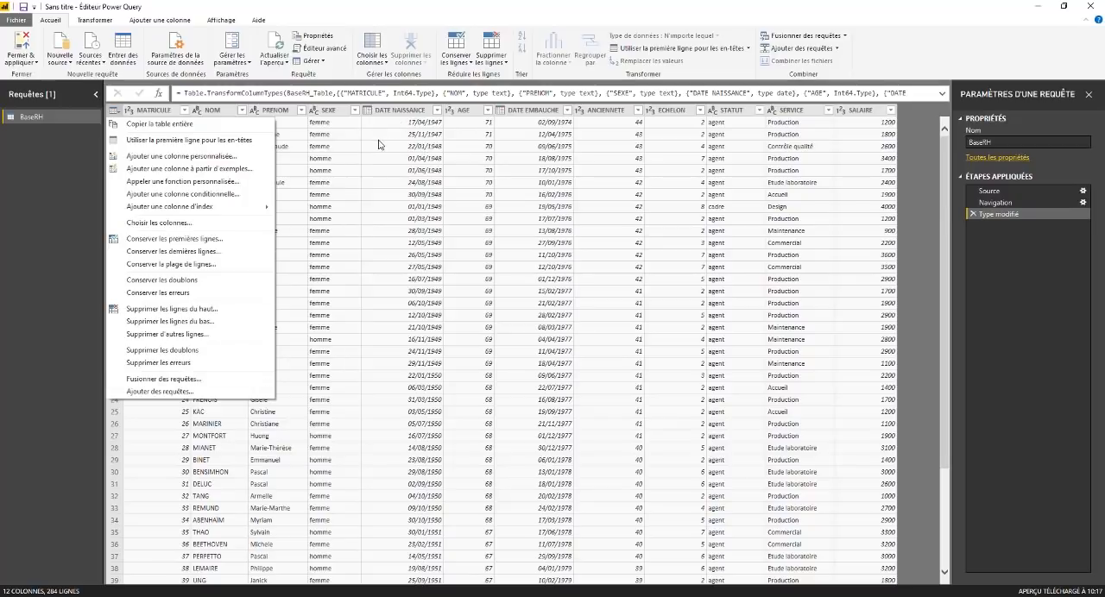
click(227, 113)
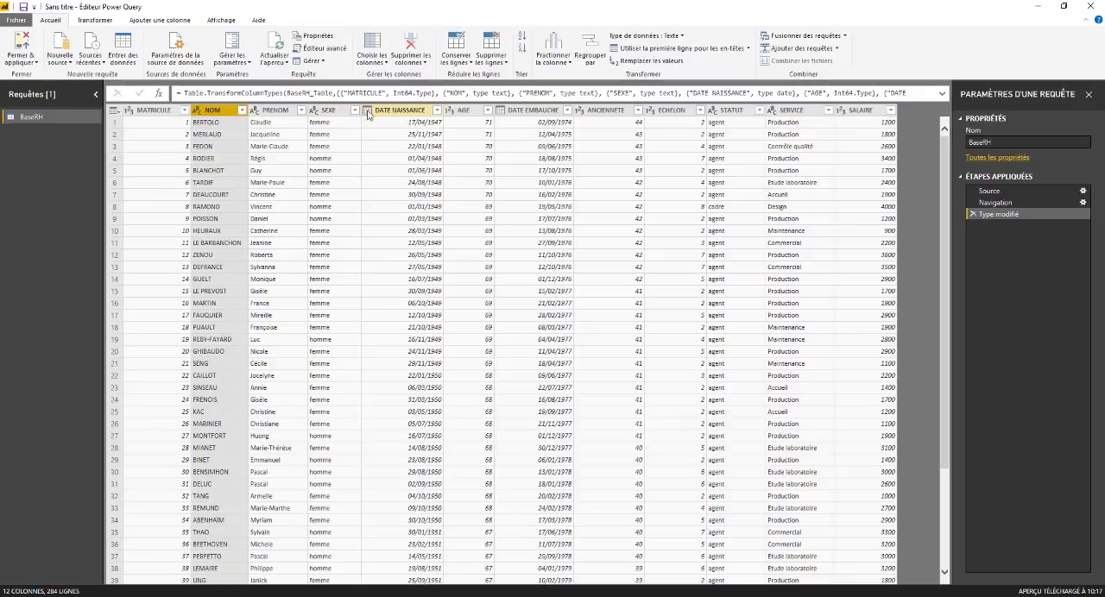
Step: Select the SALAIRE column and examine its sort and filter options and the available data types
click(484, 126)
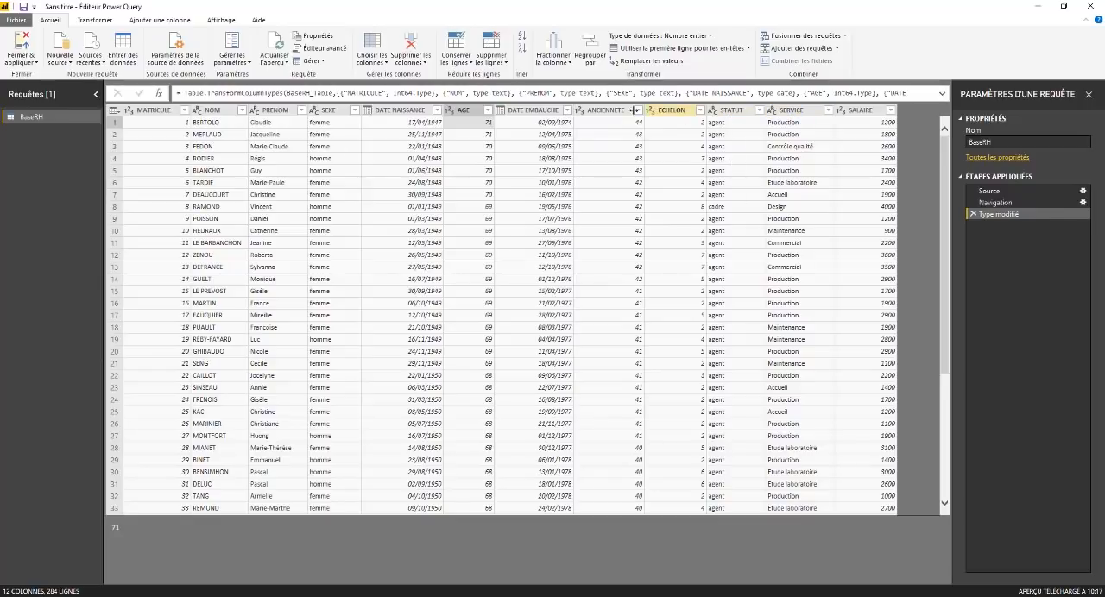
click(866, 112)
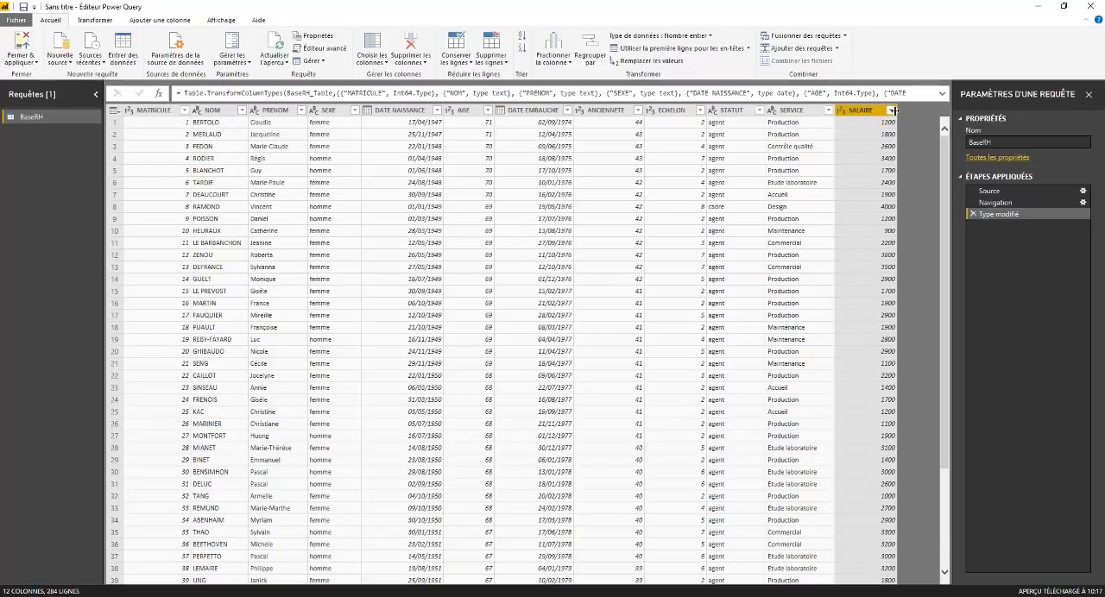
click(892, 110)
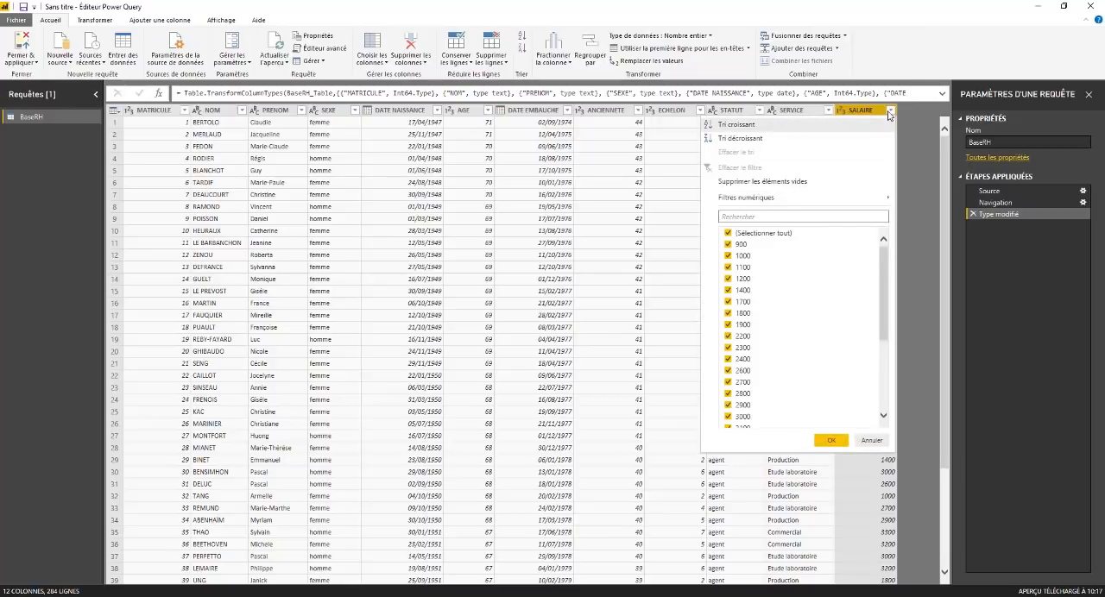
click(889, 112)
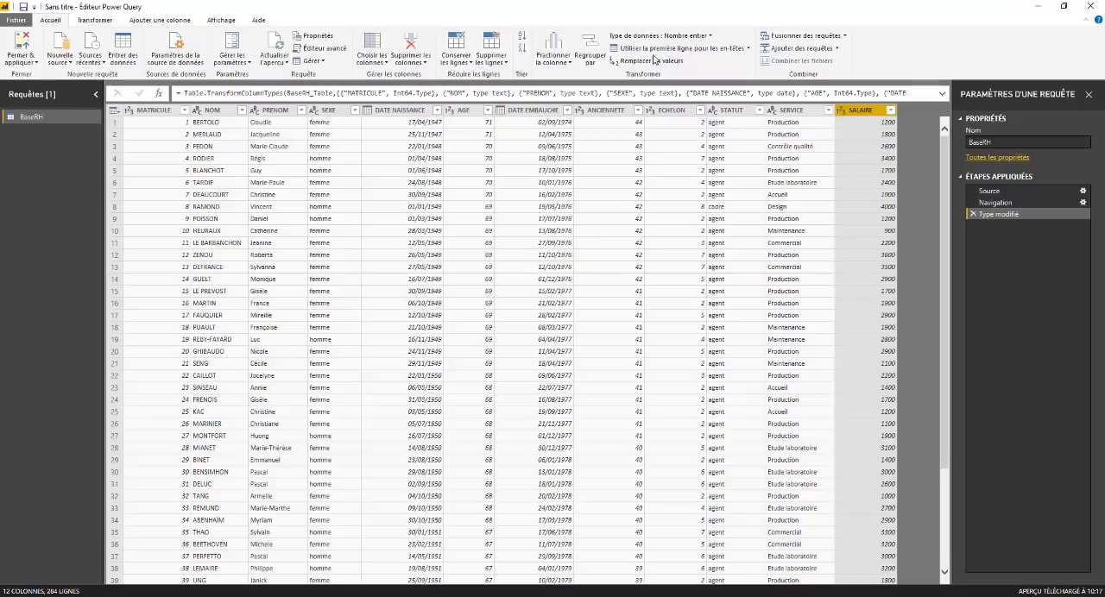
click(709, 36)
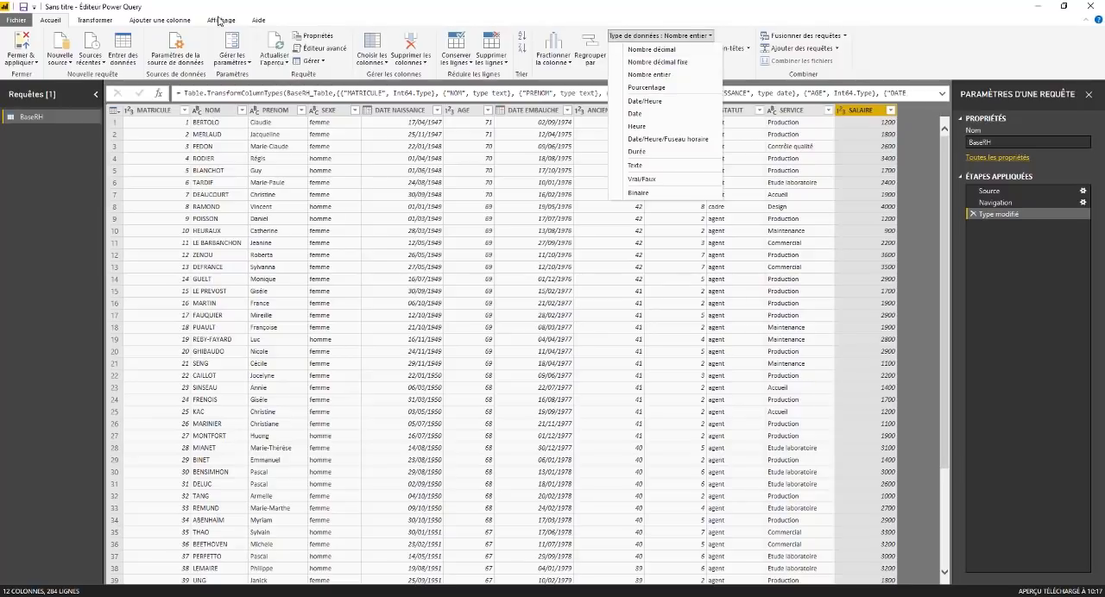
Step: Look through the transformation, column creation and view commands again, including the text extraction options
click(91, 20)
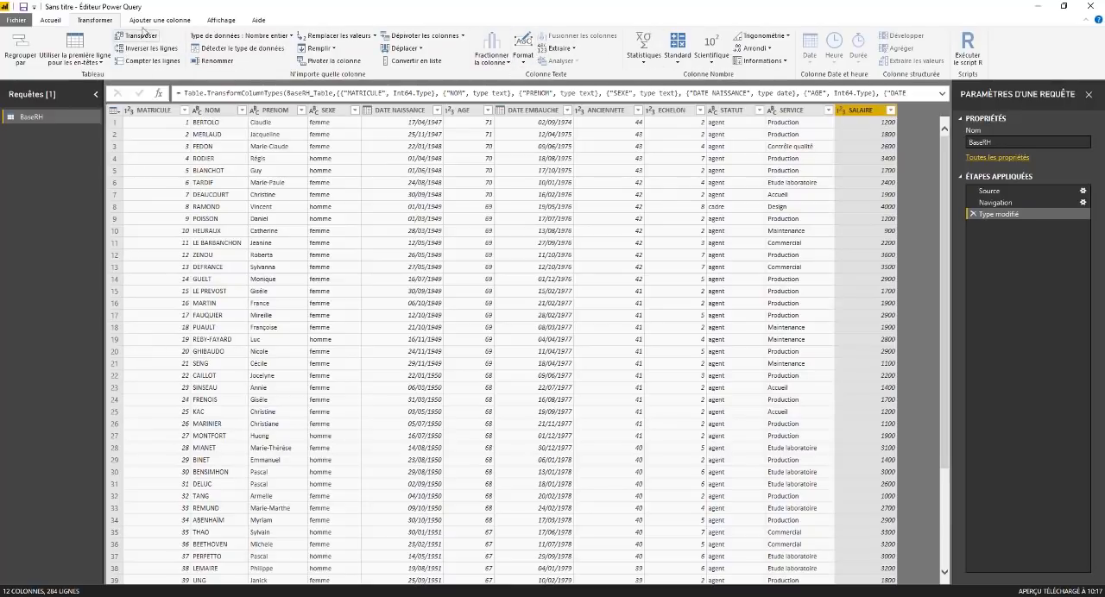
click(159, 20)
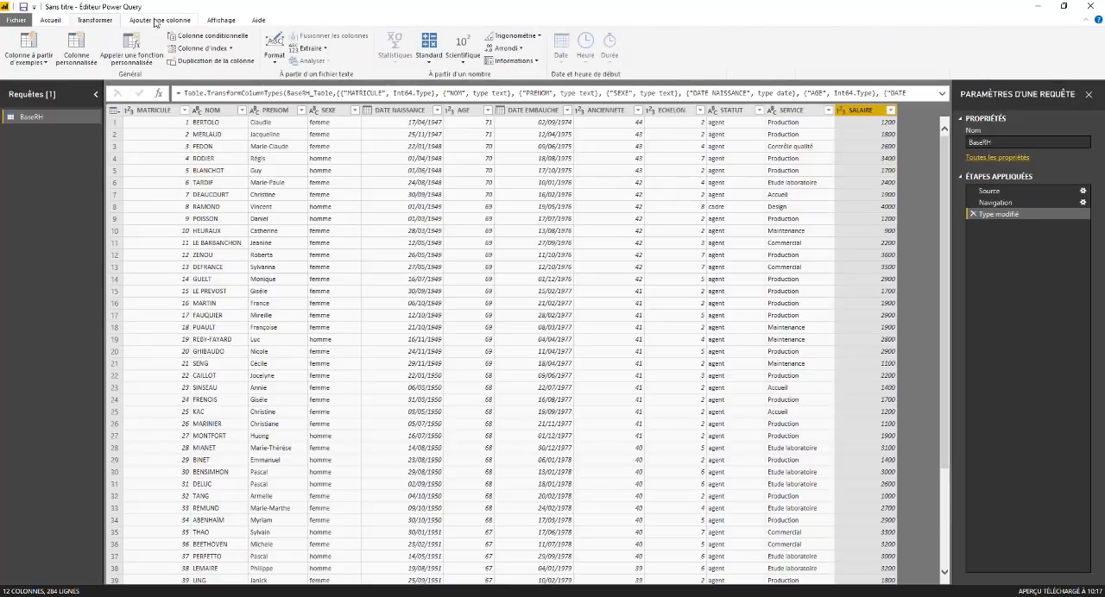
click(230, 23)
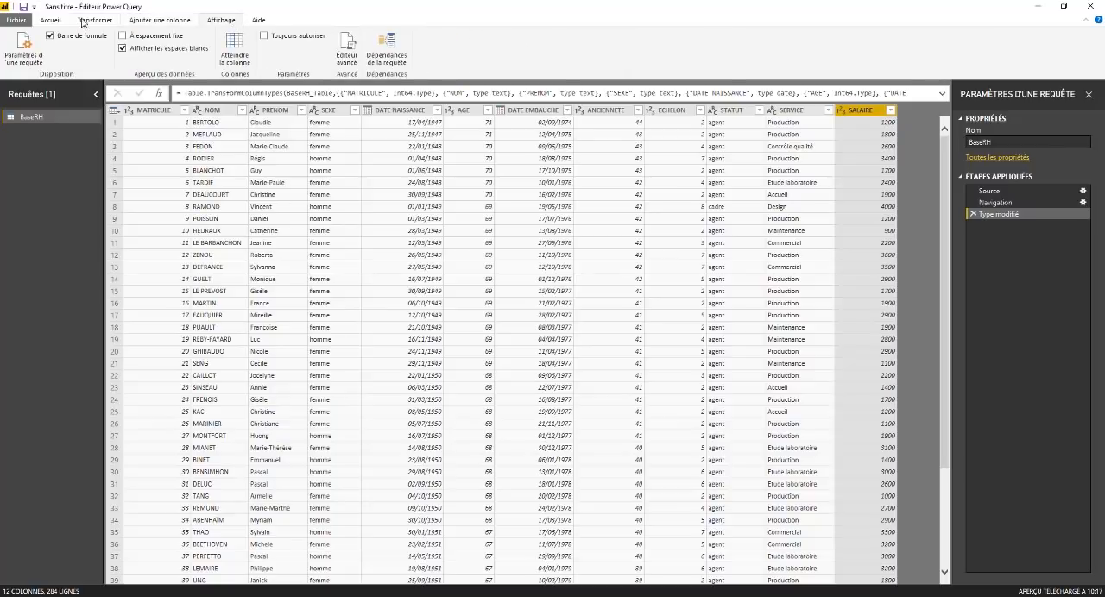
click(110, 22)
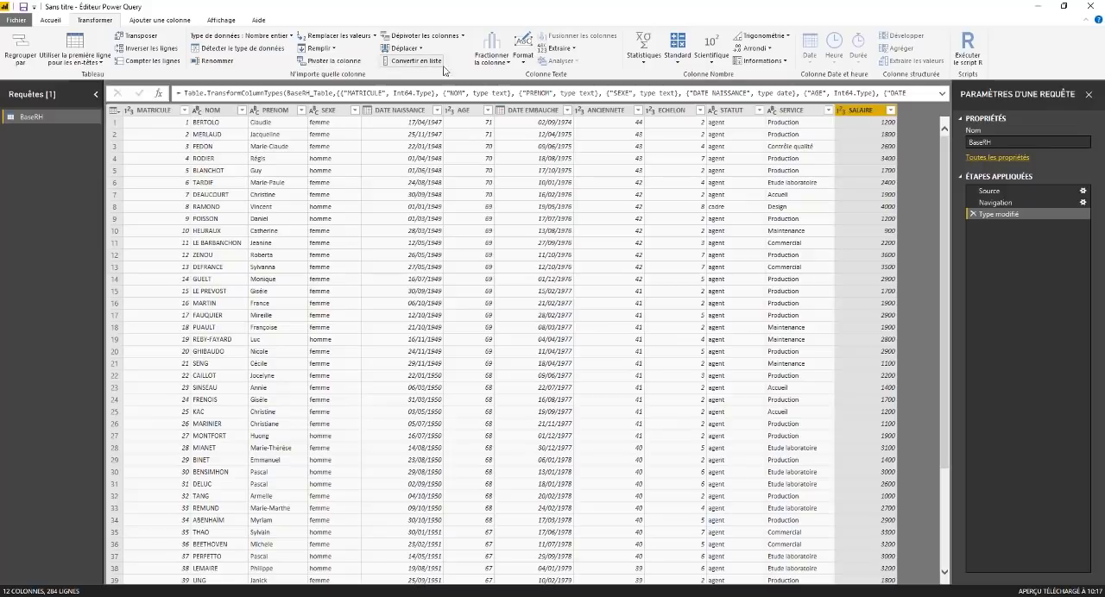
click(570, 49)
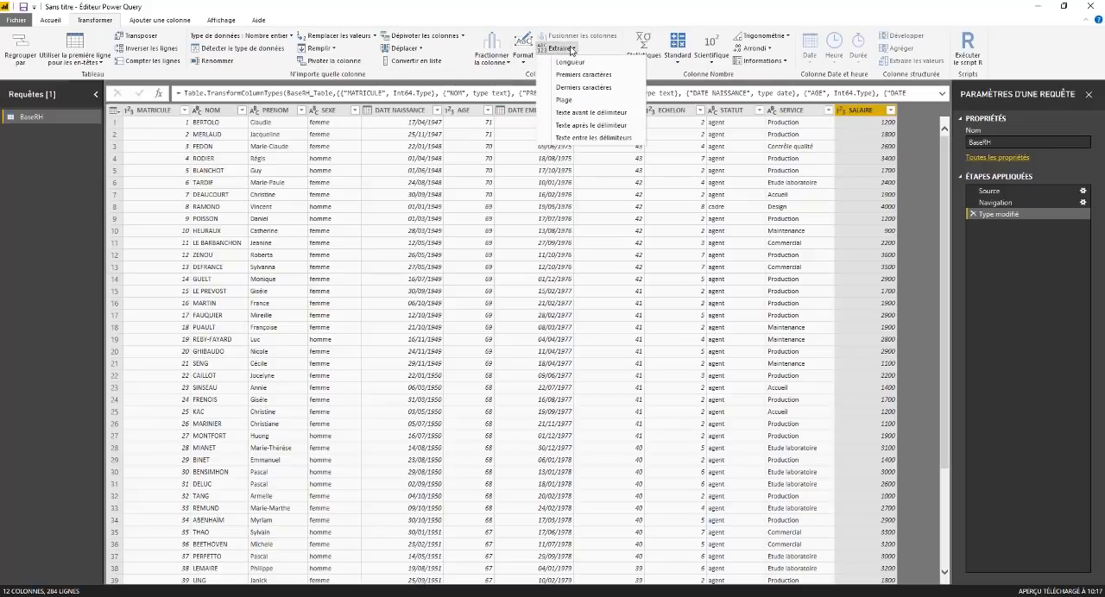
click(571, 49)
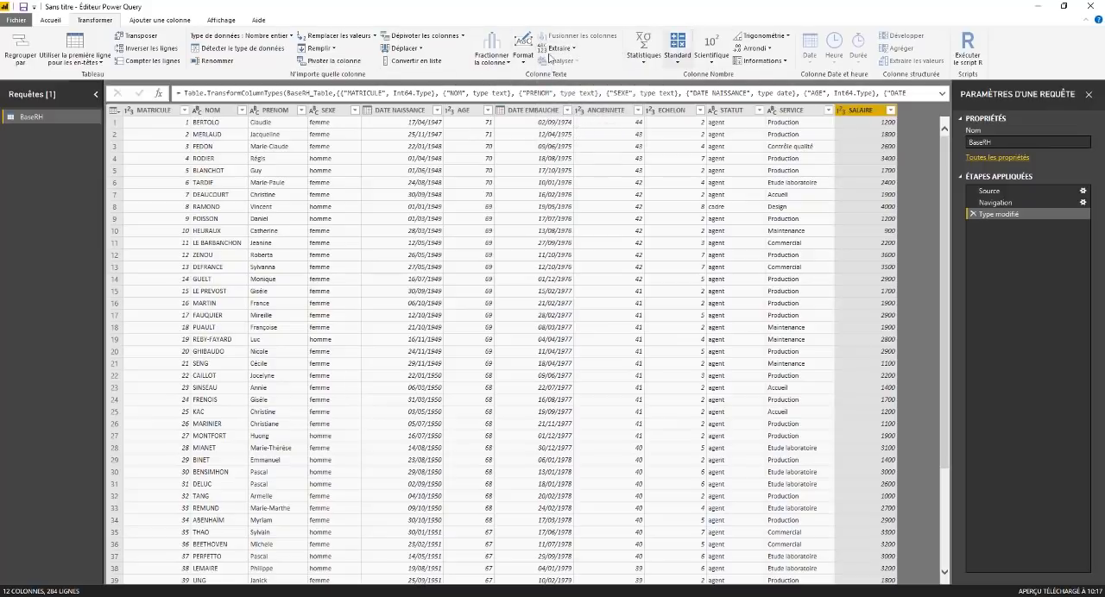
click(617, 134)
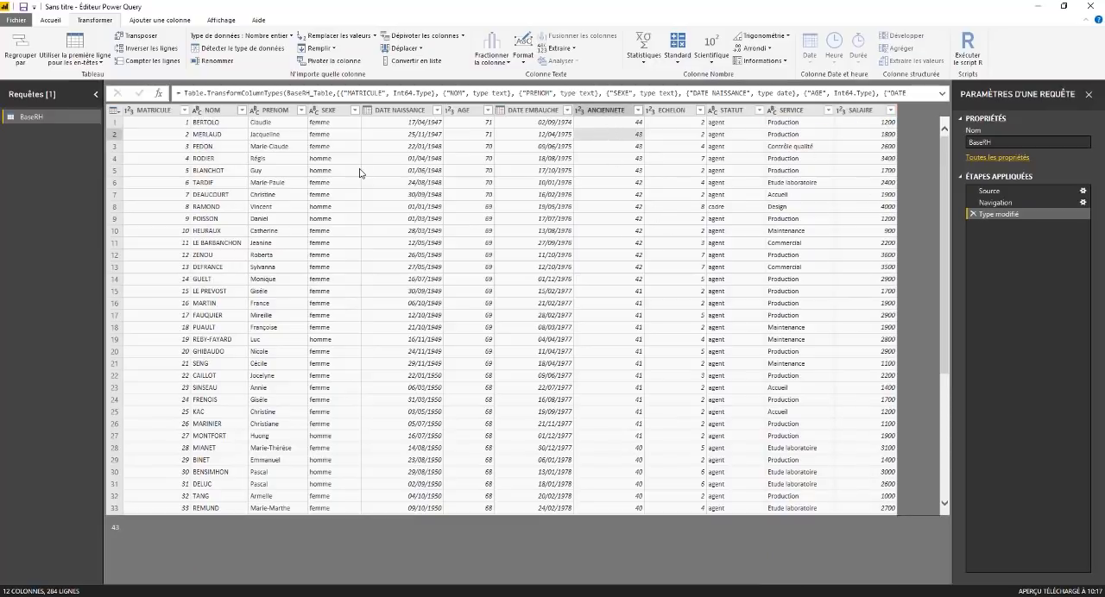
Step: Close the Power Query Editor while applying the query, and show the loaded BaseRH table in the data view
click(53, 20)
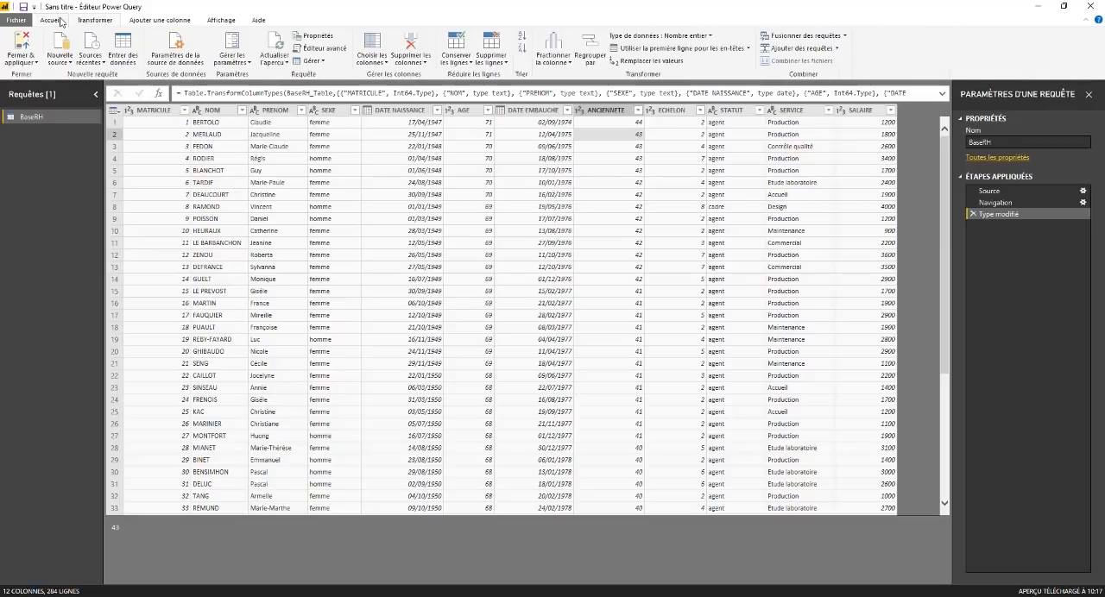
click(23, 63)
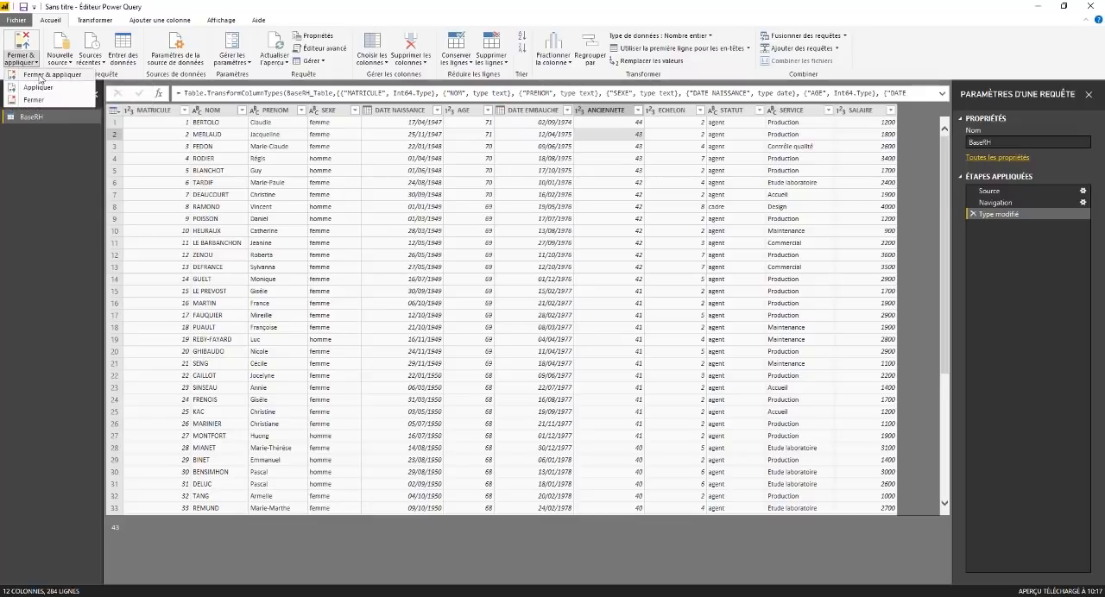
click(39, 77)
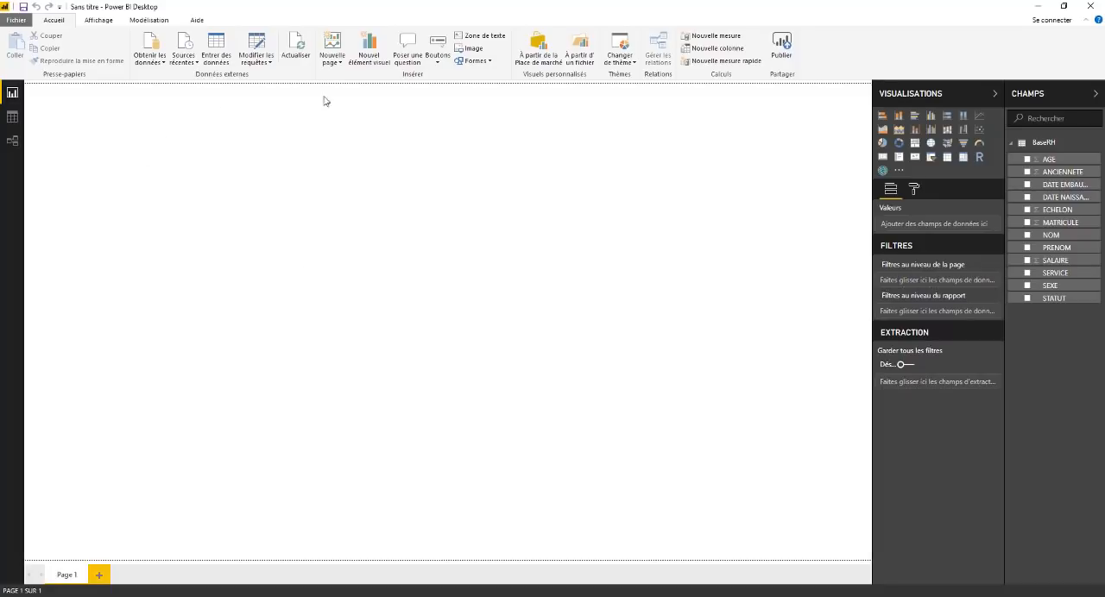
click(13, 117)
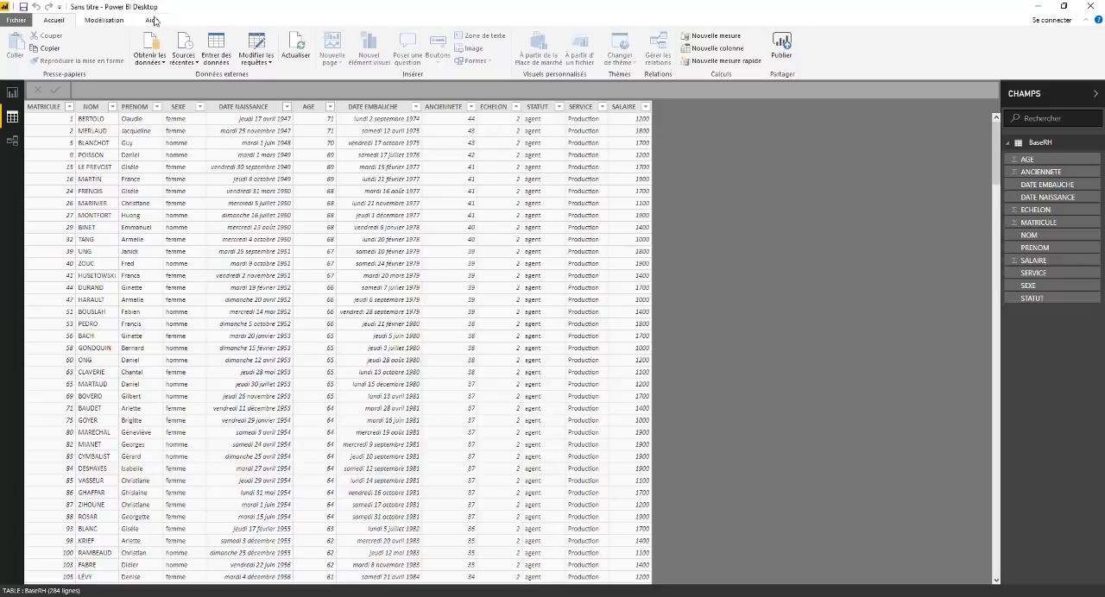
Step: Format the SALAIRE column as currency with € Euro (123 €)
click(103, 21)
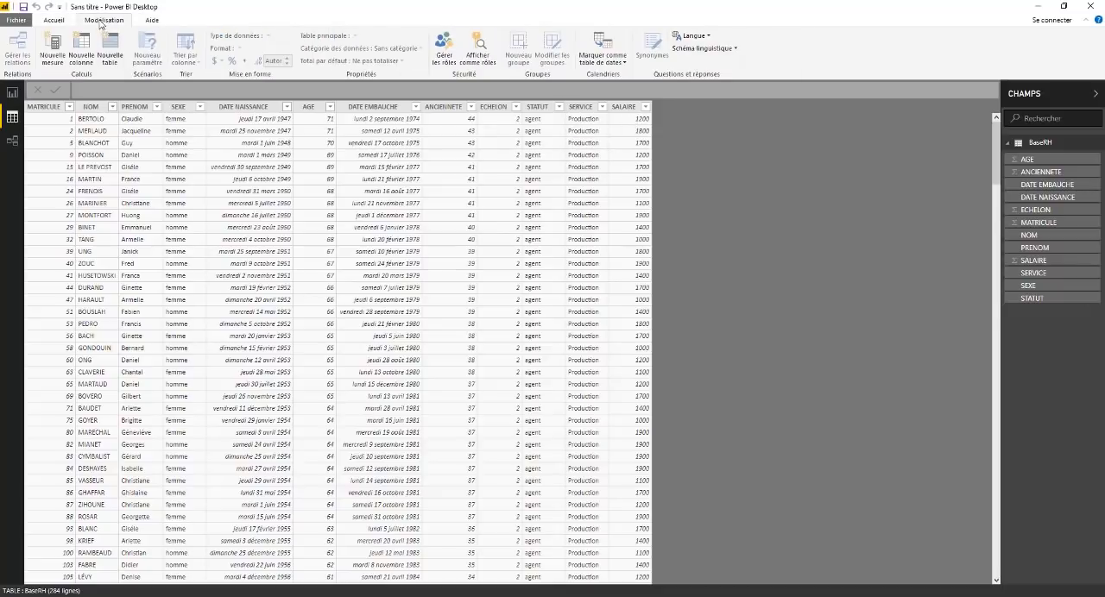
click(622, 106)
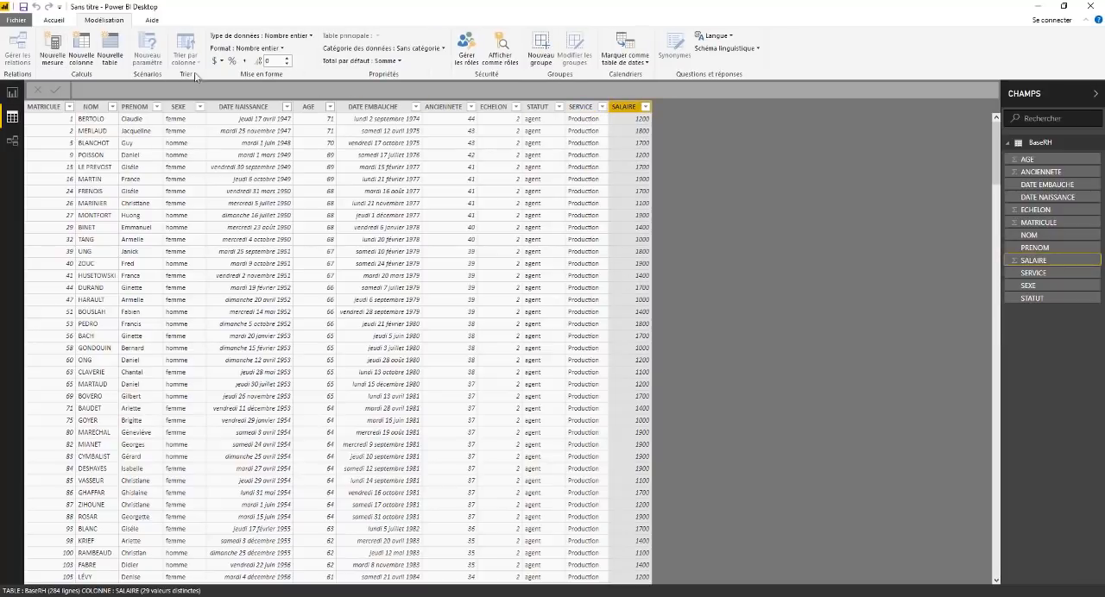
click(223, 62)
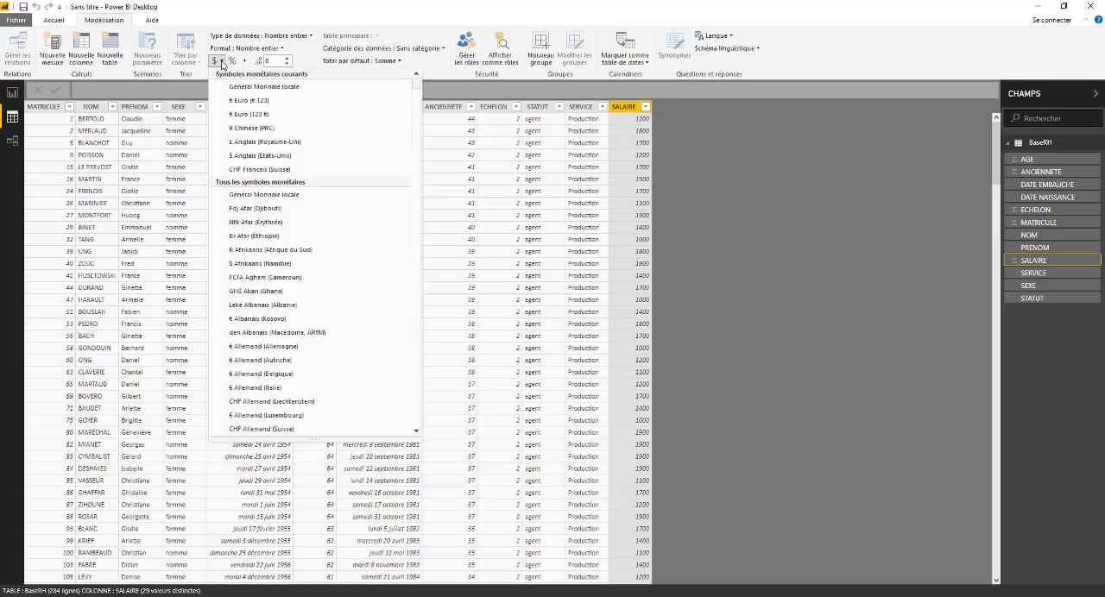
click(246, 114)
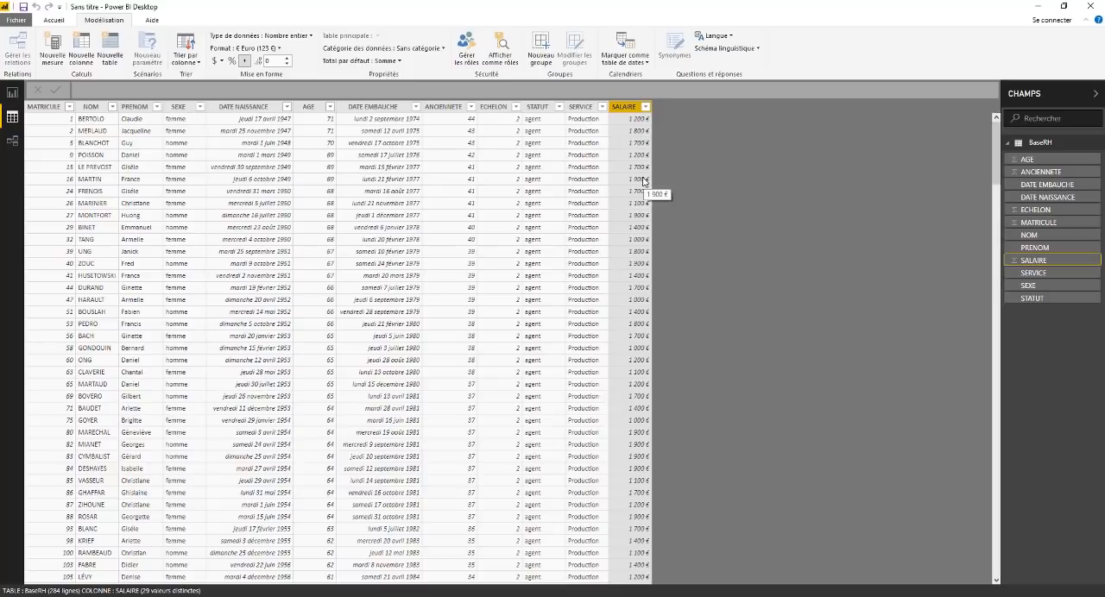
Step: Set the display format of the DATE NAISSANCE column to the short date 14/03/01 (dd/MM/yy)
click(268, 108)
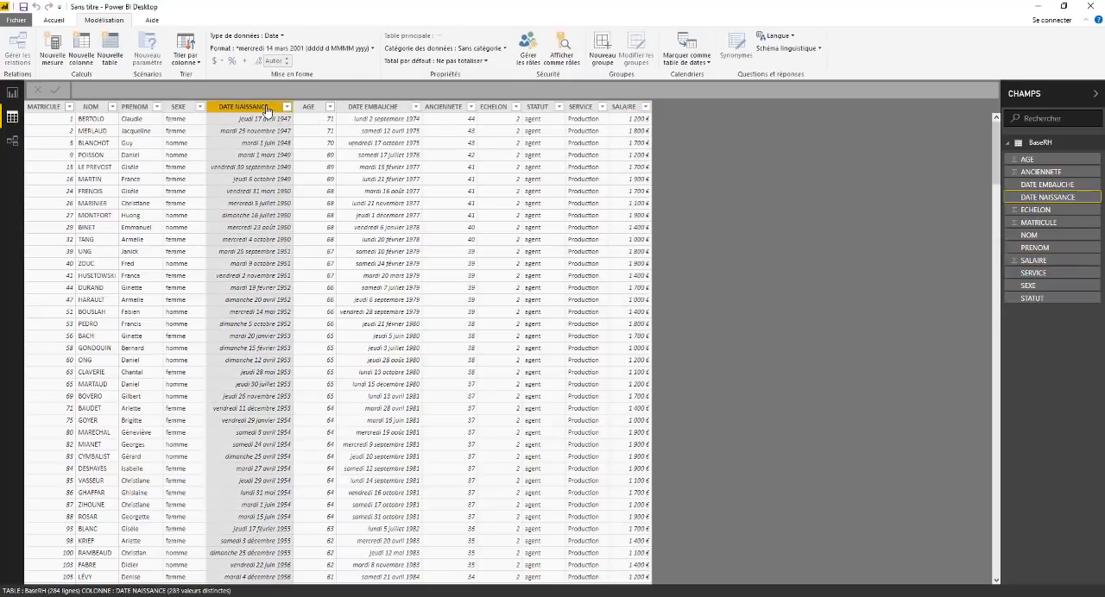
click(282, 36)
click(235, 101)
click(373, 49)
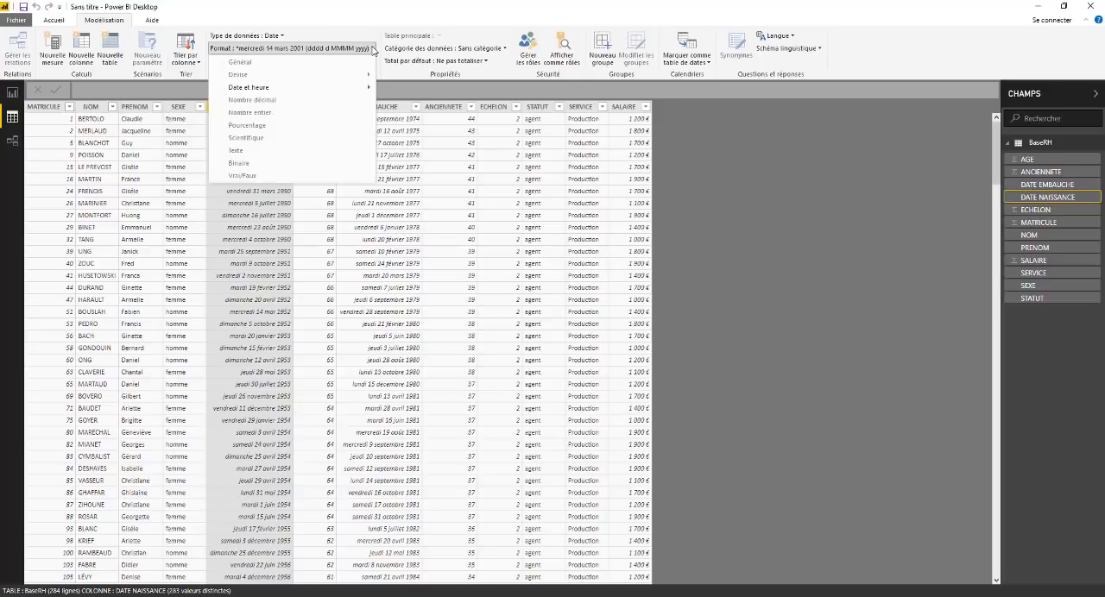
mouse_move(264, 88)
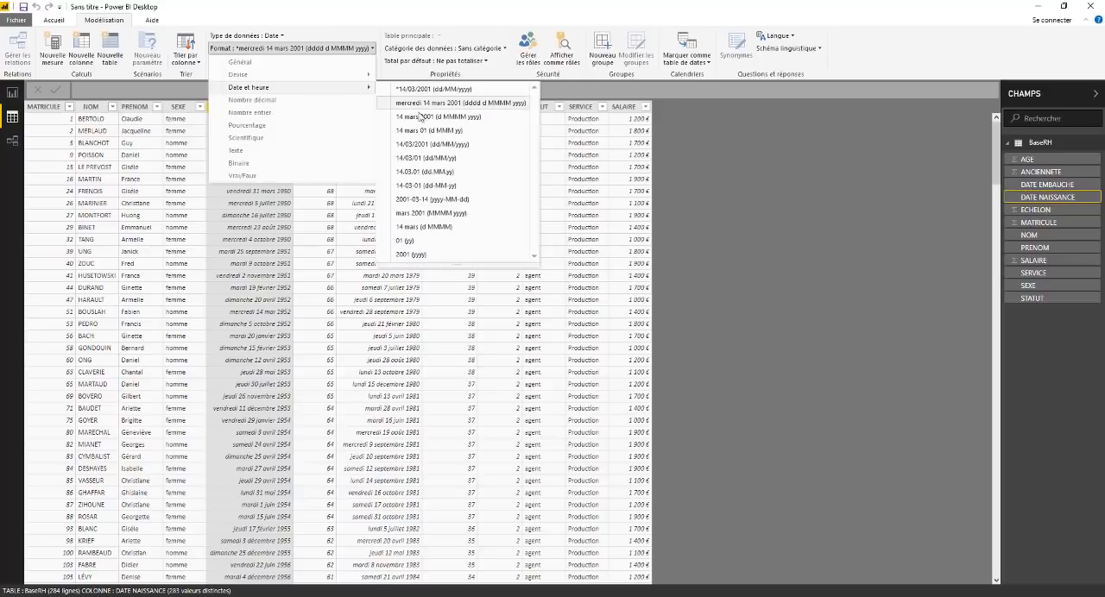
click(420, 160)
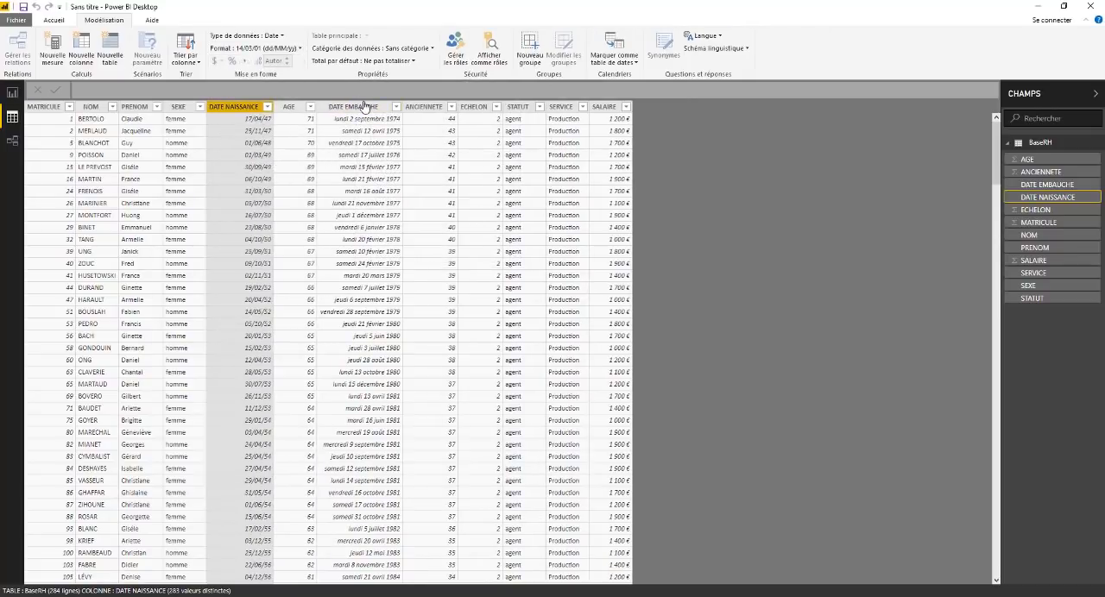
Step: Give the DATE EMBAUCHE column the date format 14/03/01 (dd/MM/yy)
click(371, 107)
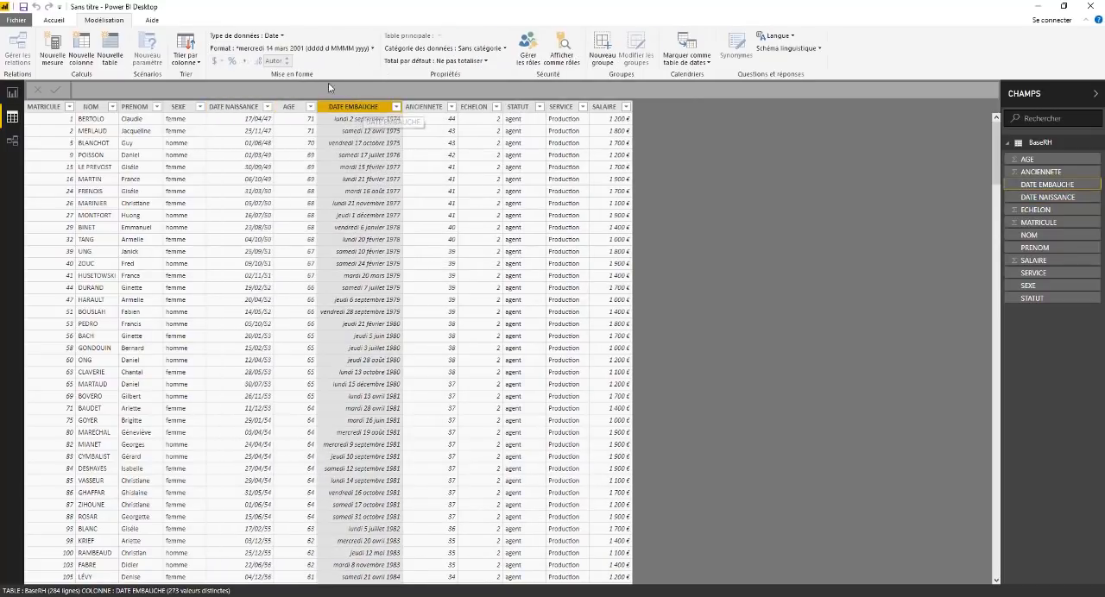
click(374, 49)
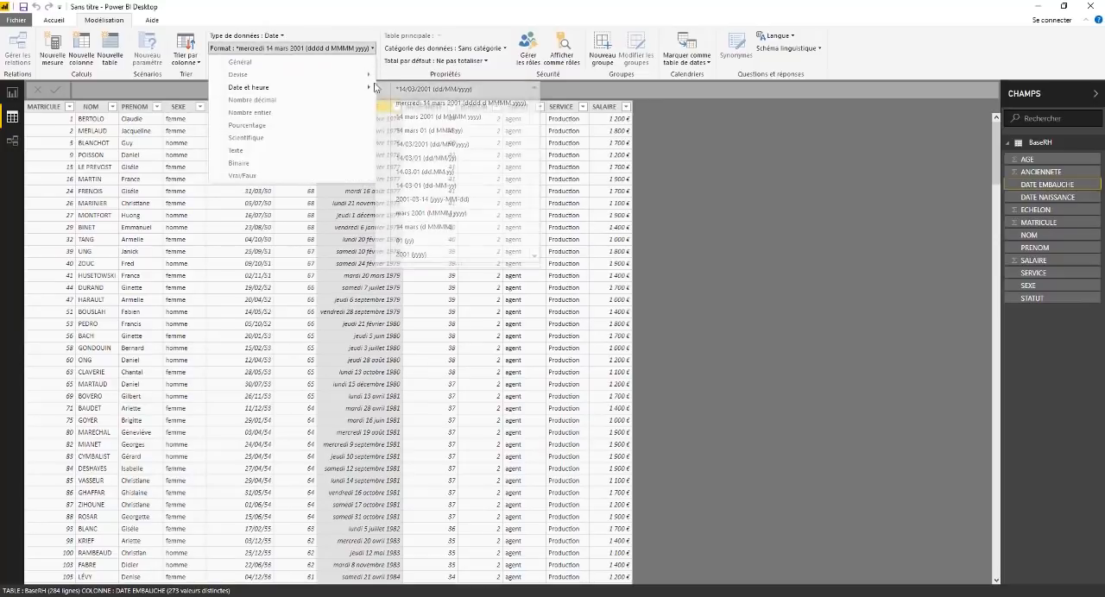
mouse_move(360, 90)
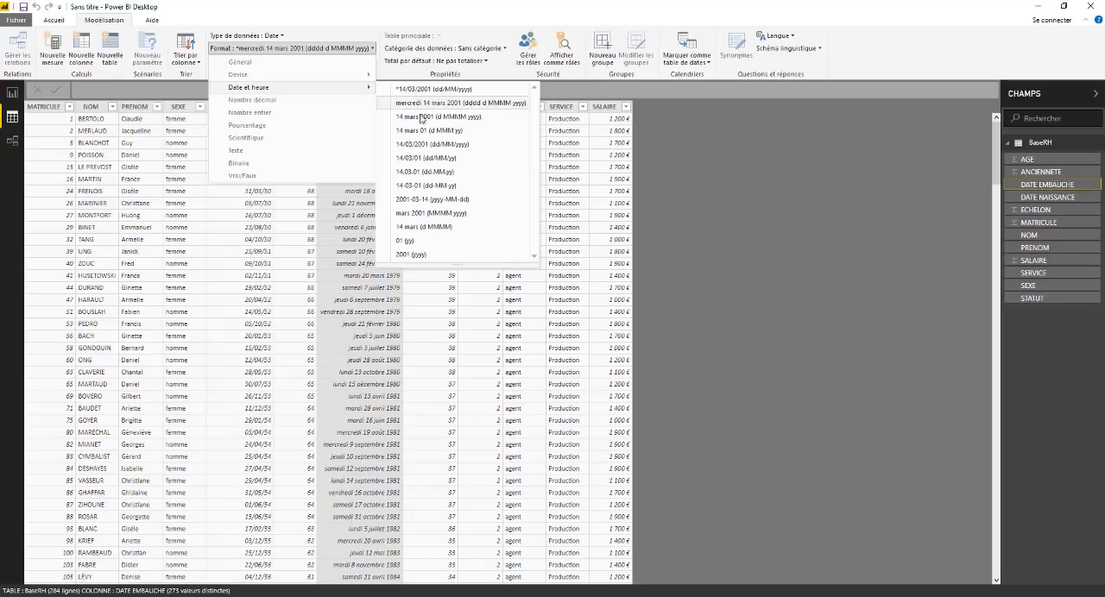
click(421, 159)
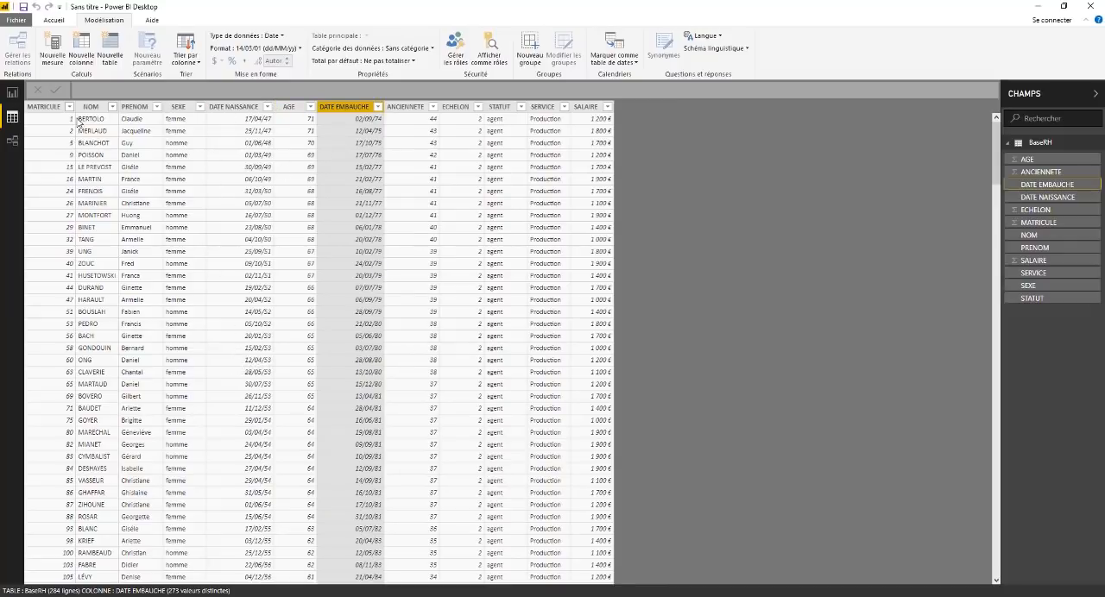
Step: Sort the BaseRH table by MATRICULE in ascending order and look over the sorted rows
click(53, 144)
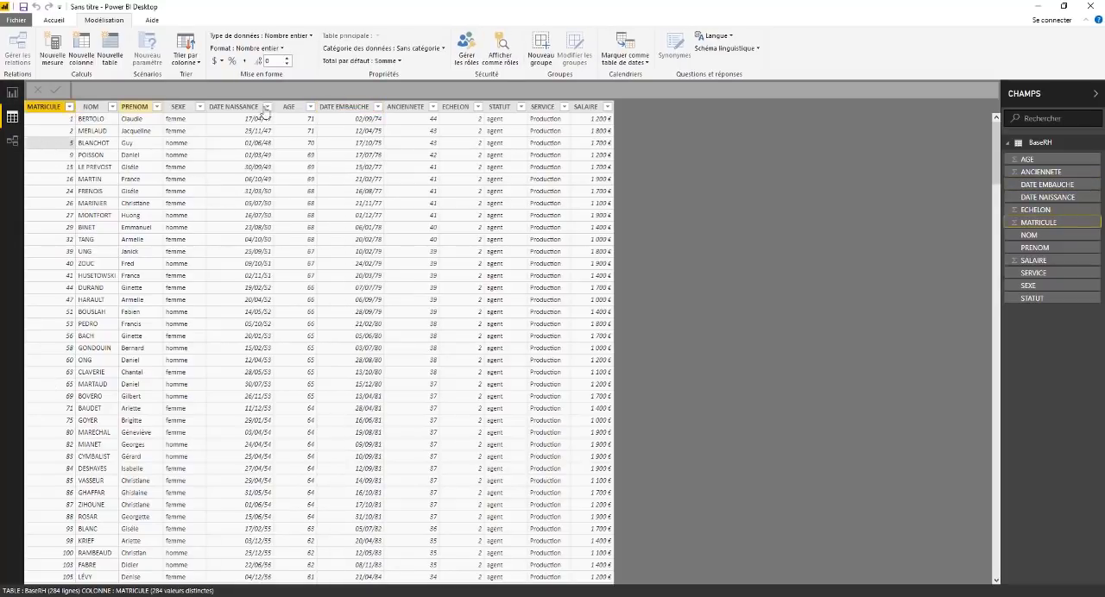
click(70, 107)
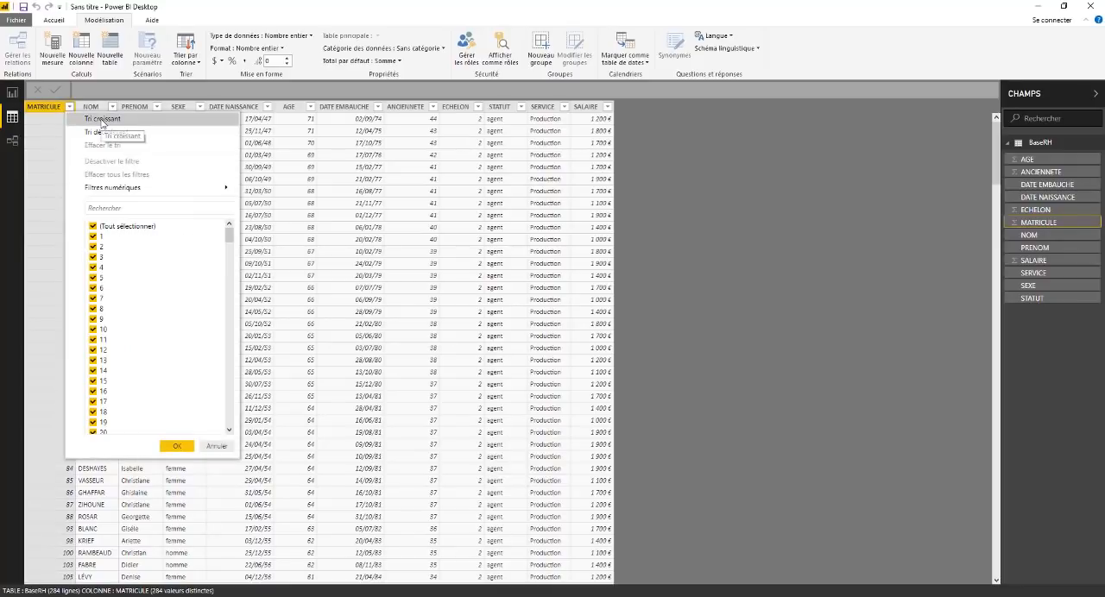
click(102, 121)
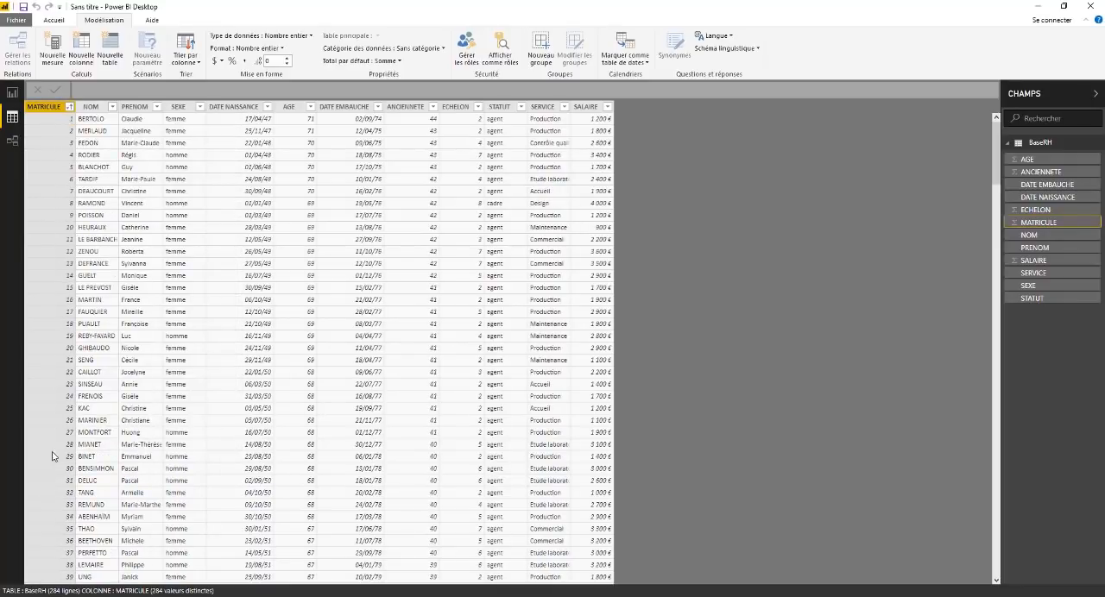
scroll(52, 138, down, 13)
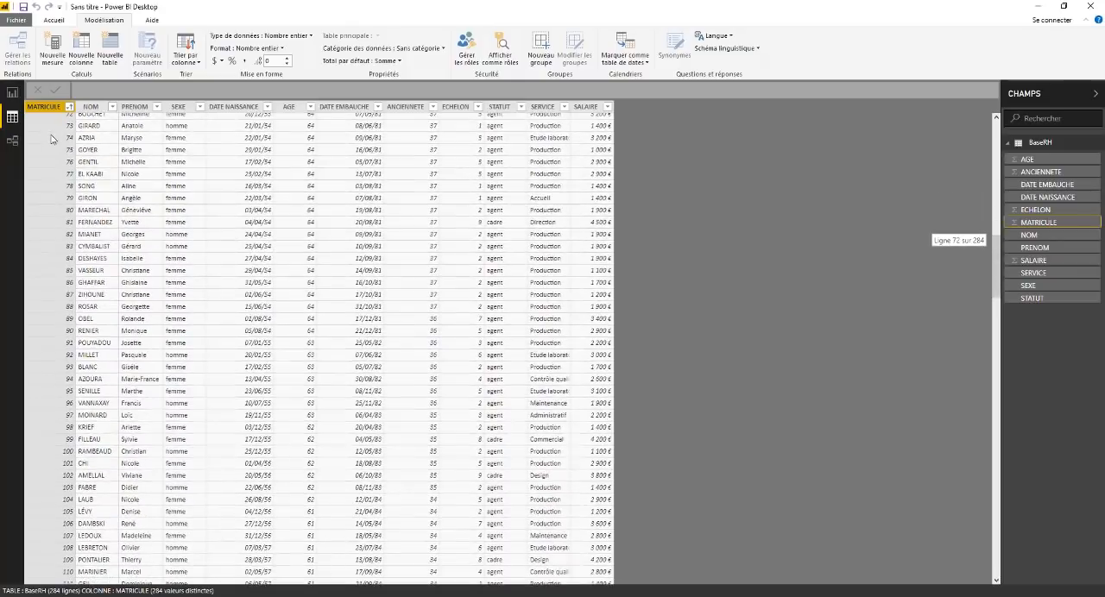
scroll(46, 134, up, 13)
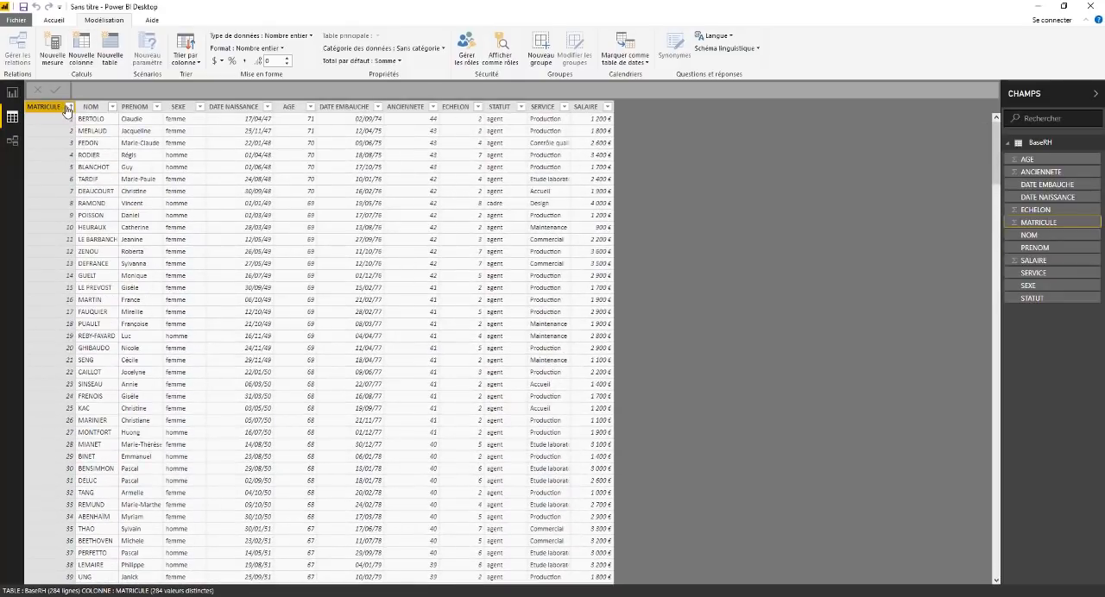
Step: Examine the sort and filter options offered for the MATRICULE and NOM columns
click(69, 107)
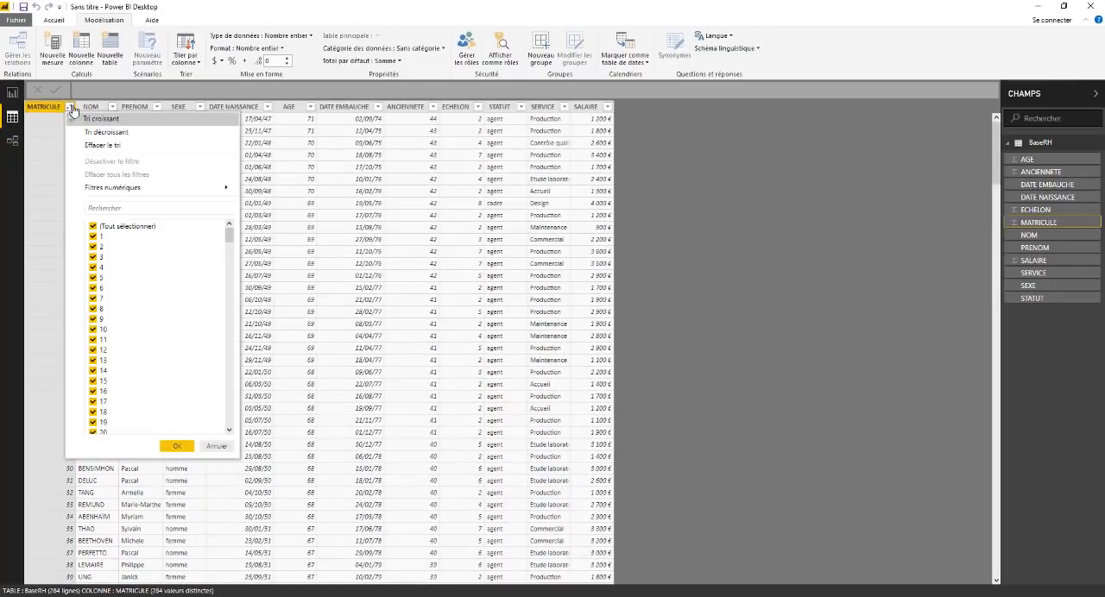
mouse_move(118, 188)
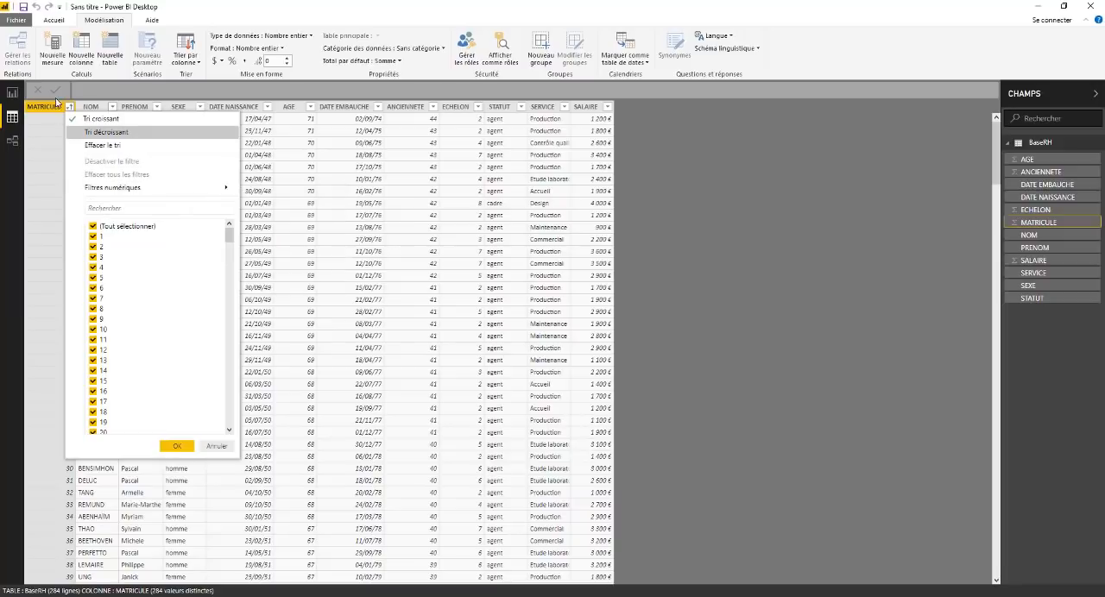
click(112, 109)
click(112, 109)
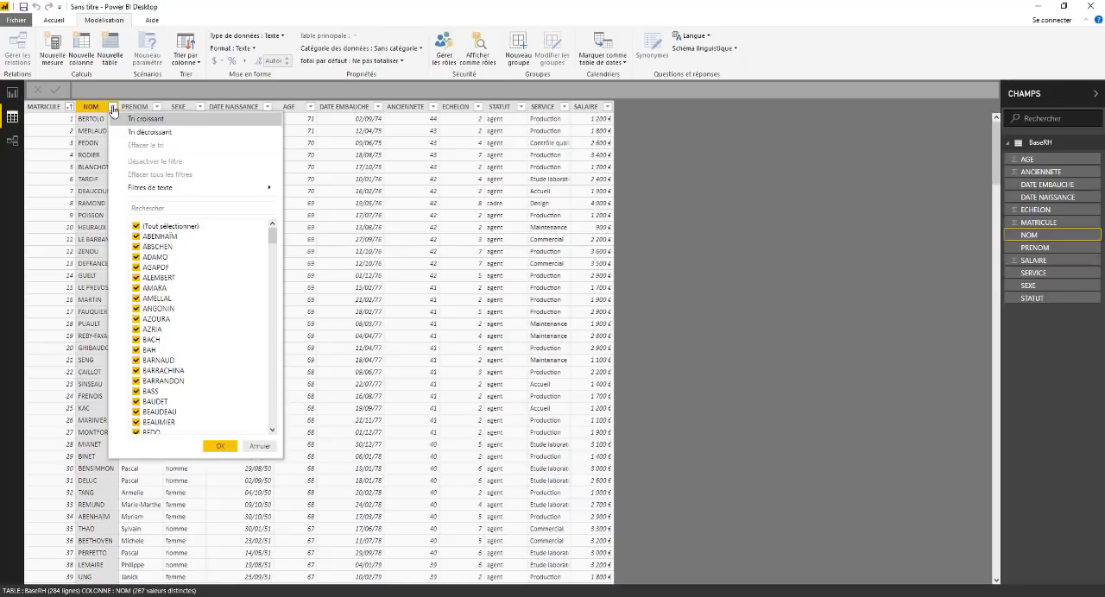
Step: Examine the text, number and date filter options offered for the NOM, AGE, DATE NAISSANCE and SALAIRE columns
mouse_move(173, 188)
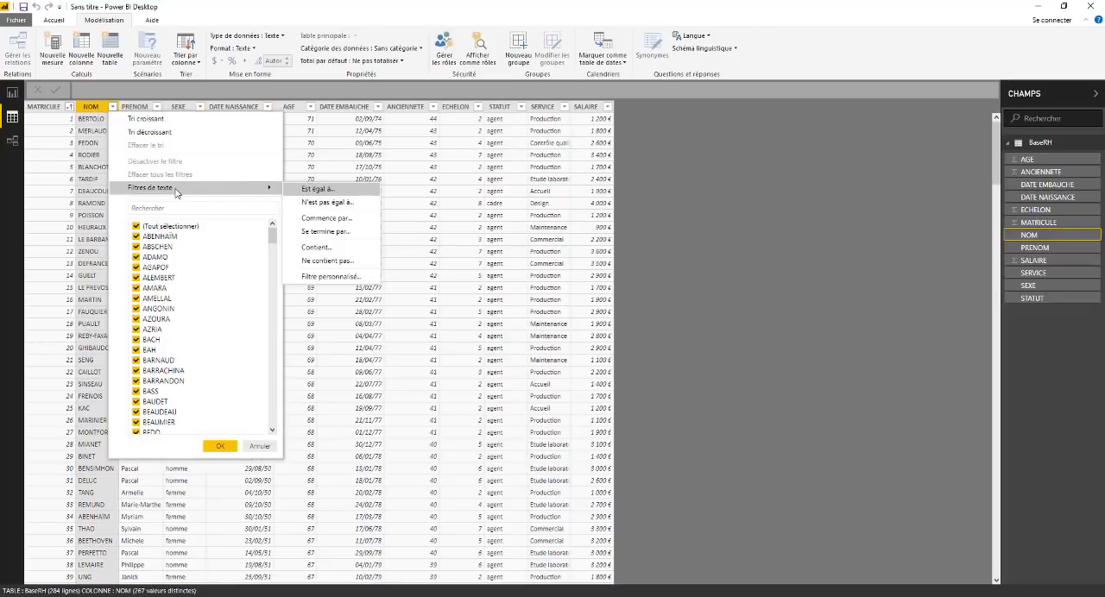
click(311, 107)
click(311, 107)
mouse_move(370, 190)
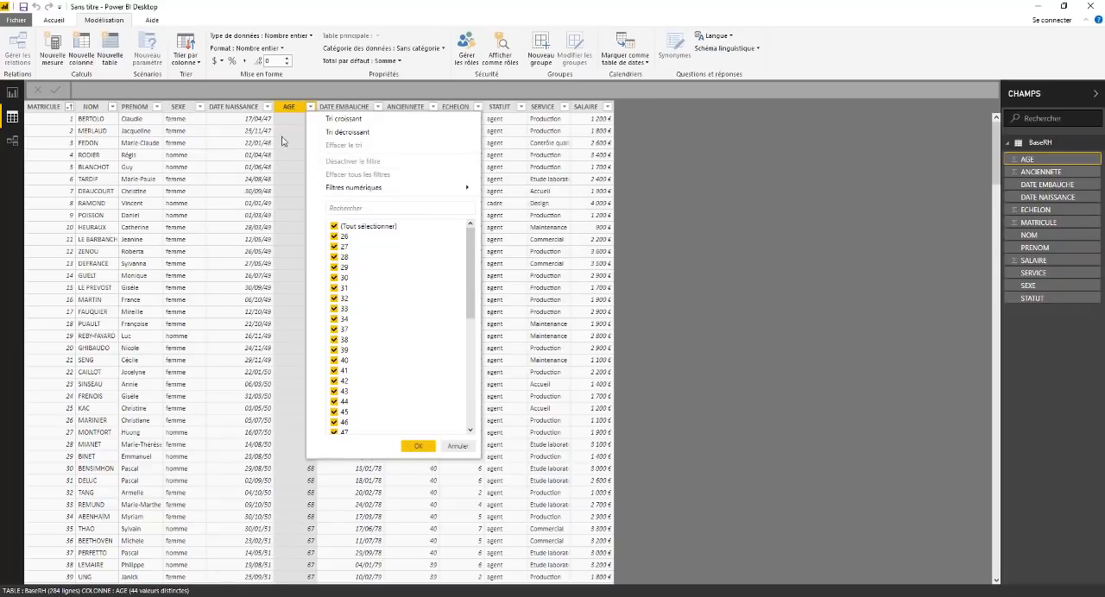
click(266, 107)
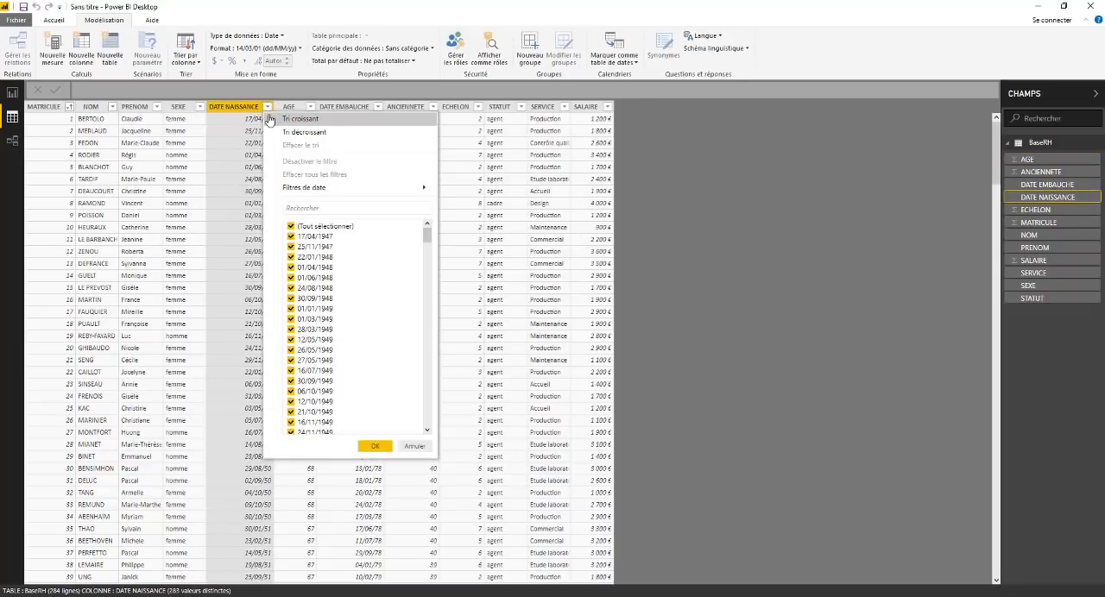
mouse_move(291, 190)
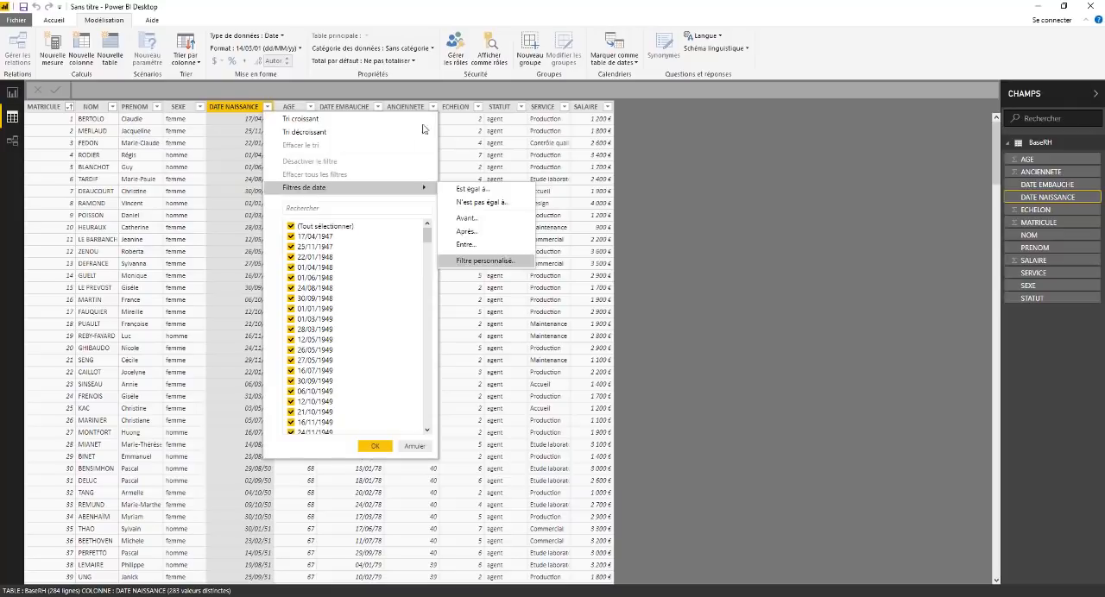
click(608, 107)
mouse_move(641, 191)
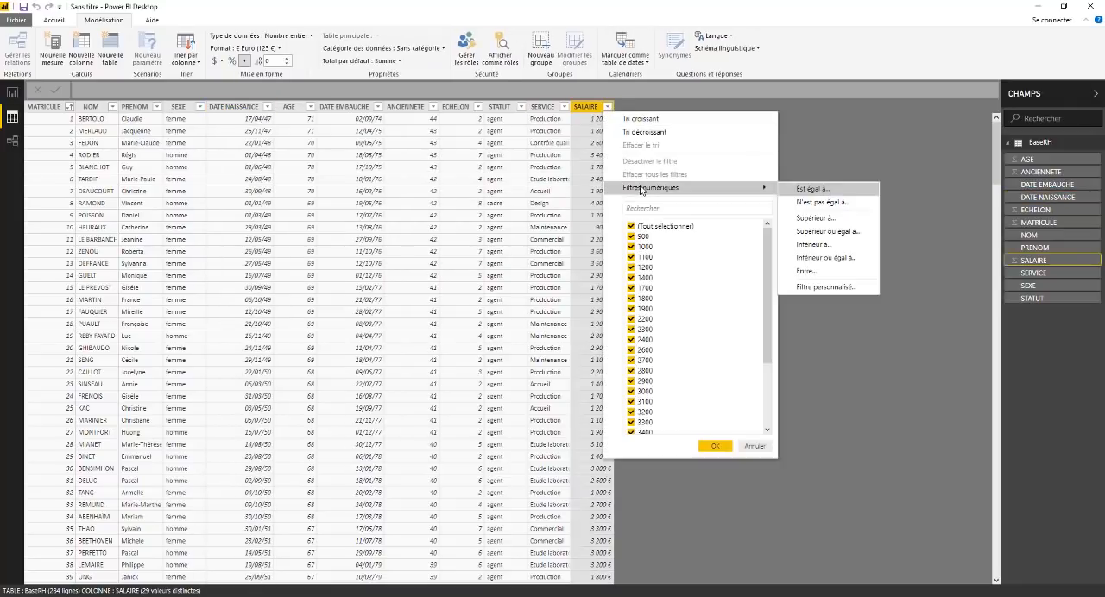
click(330, 175)
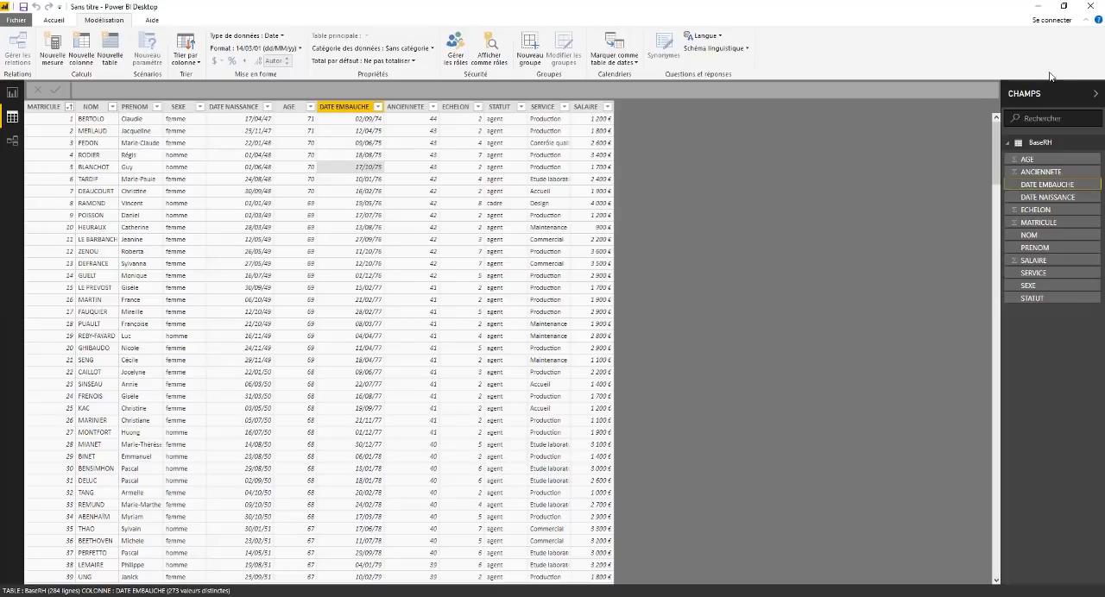
Step: Widen the list of BaseRH fields slightly and view the options available for the DATE EMBAUCHE field
drag(1001, 230, 974, 232)
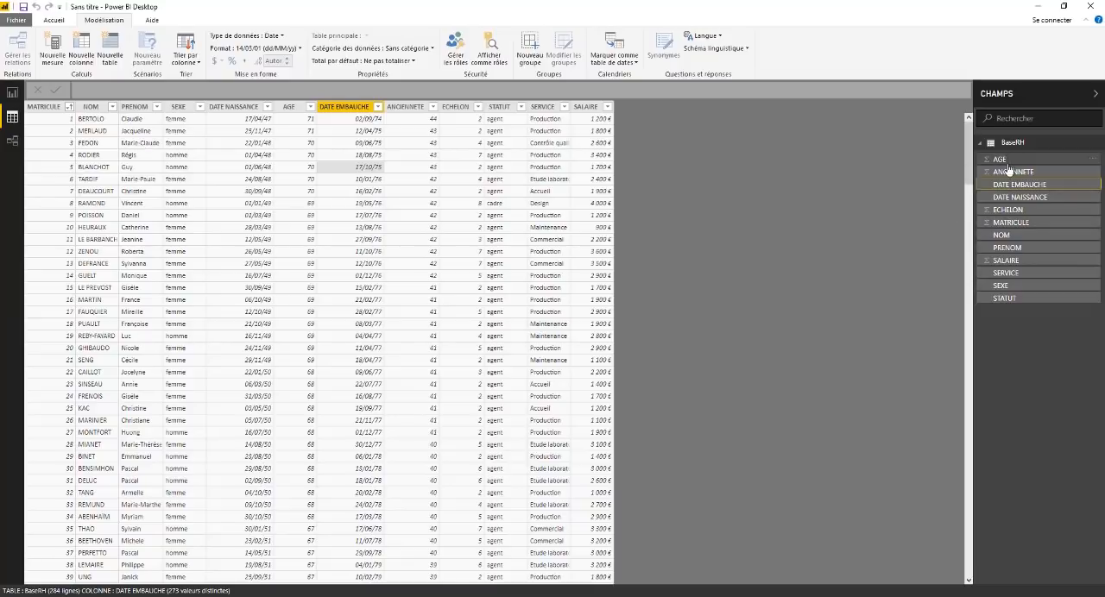
click(1093, 184)
click(871, 287)
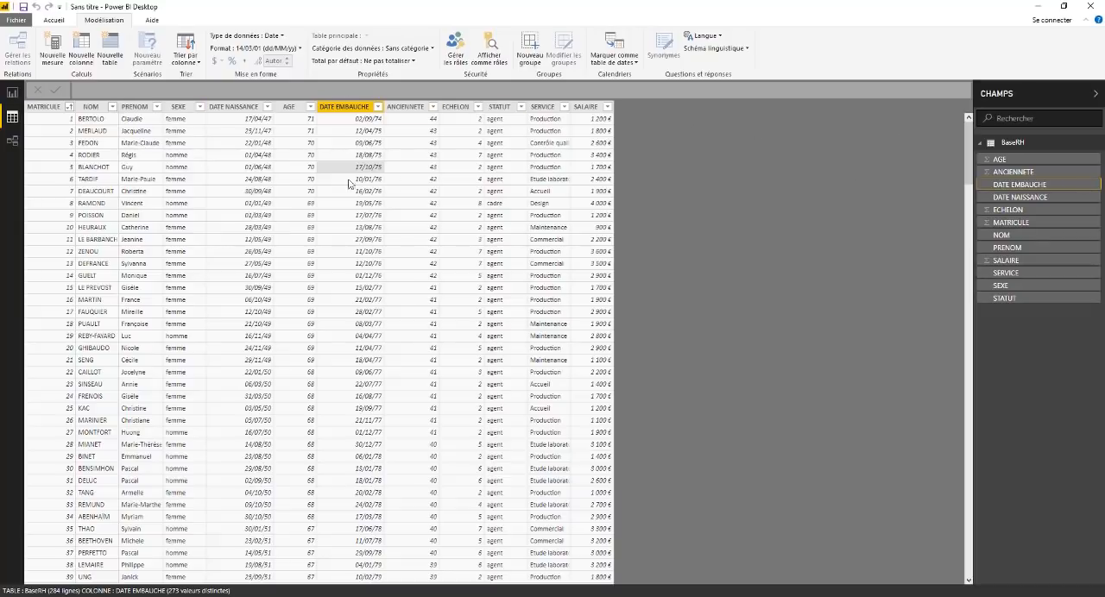
Step: Select the SALAIRE column in the BaseRH table and switch from the data view to the blank report page
click(594, 145)
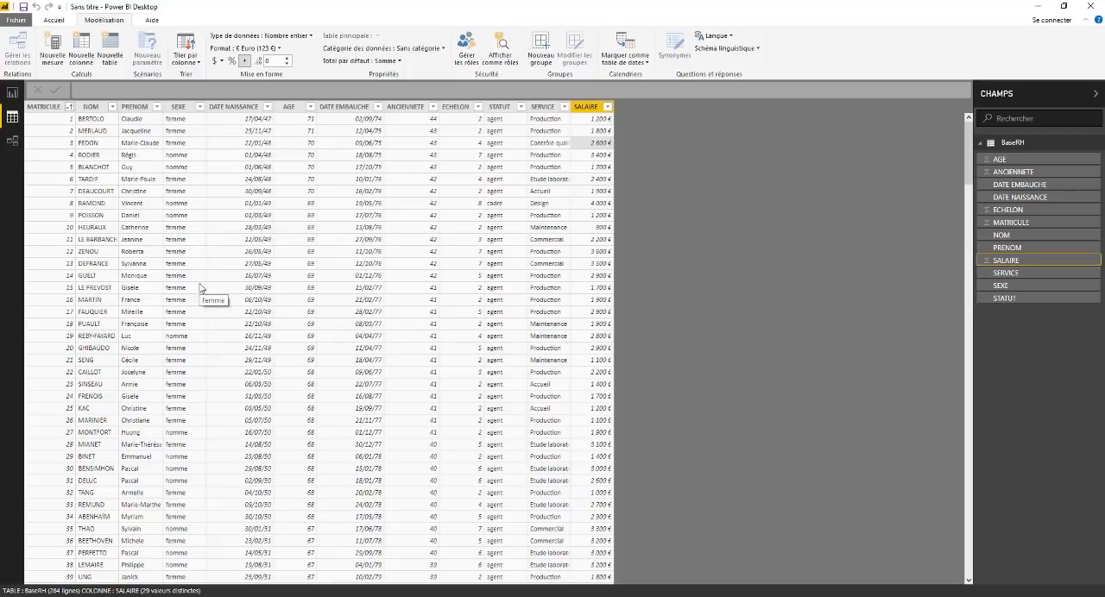
click(12, 92)
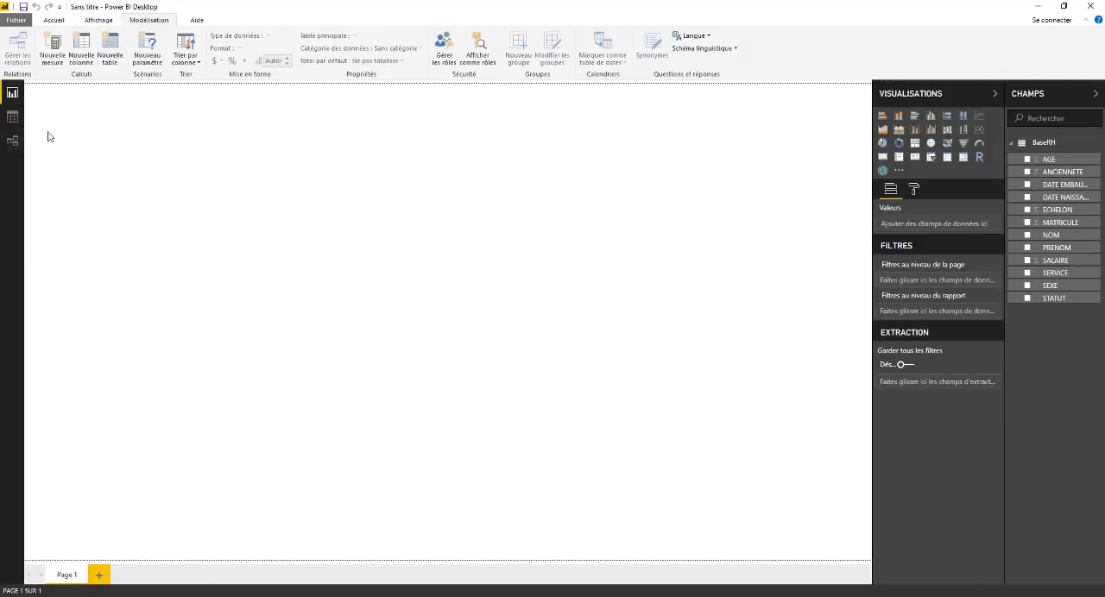